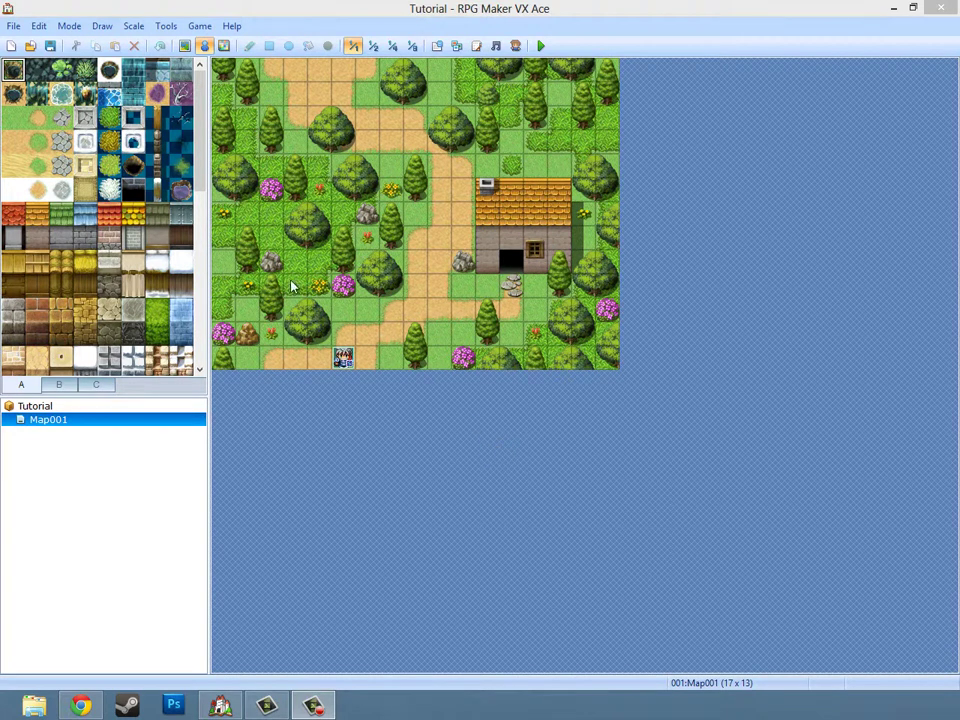
Step: Show the map in map editing mode, return to event editing mode, and select the path tile beside the house roof
{"action": "left_click", "coordinate": [184, 45]}
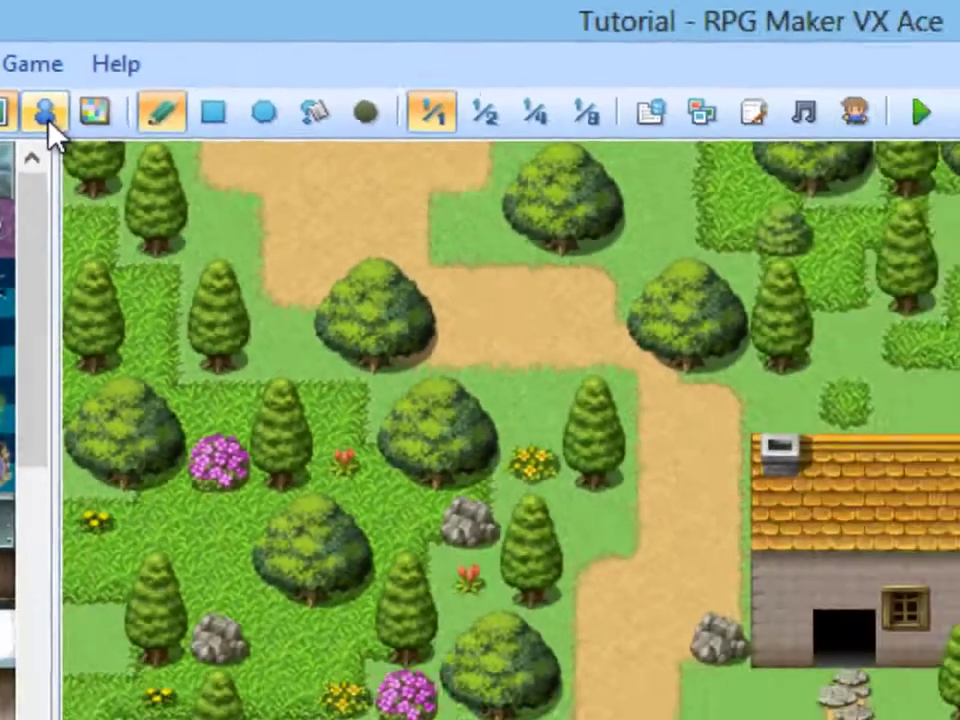
{"action": "left_click", "coordinate": [370, 378]}
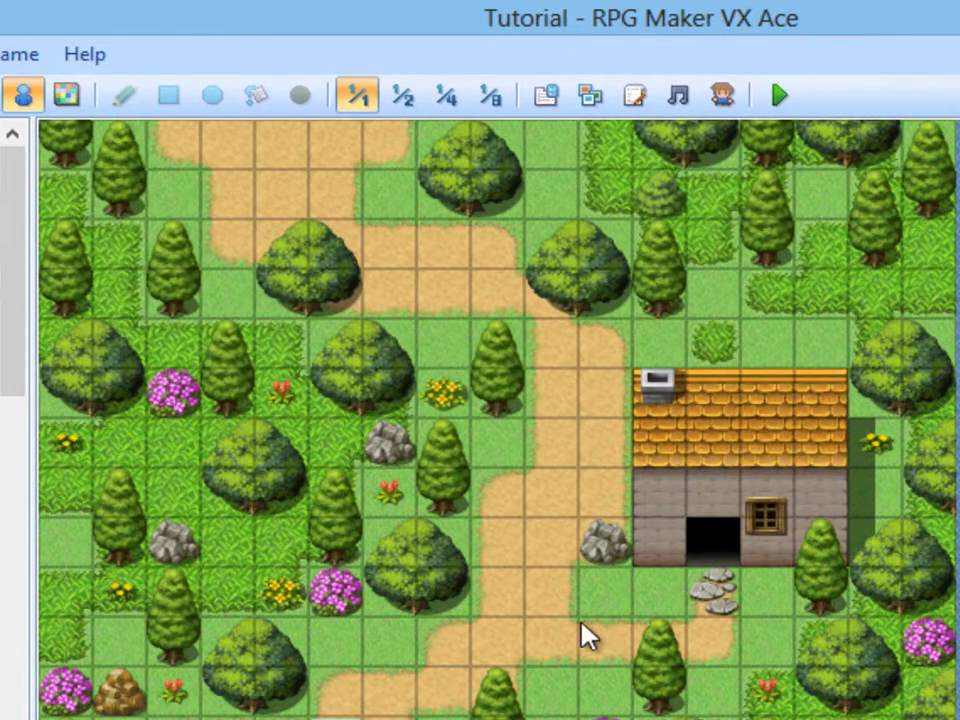
{"action": "left_click", "coordinate": [546, 443]}
{"action": "left_click", "coordinate": [497, 443]}
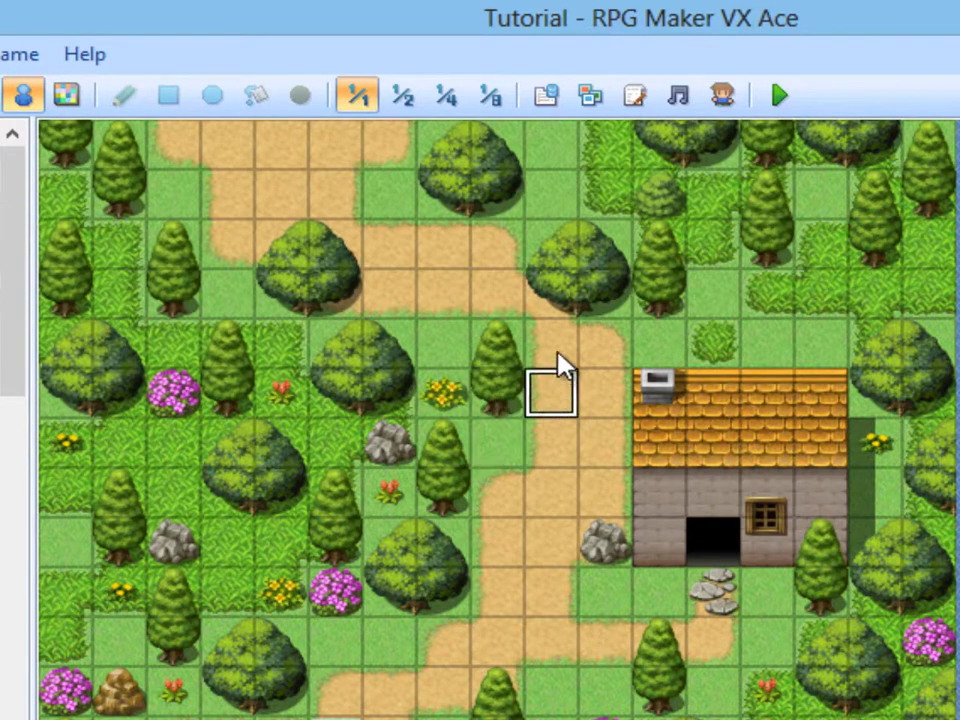
{"action": "left_click", "coordinate": [563, 400]}
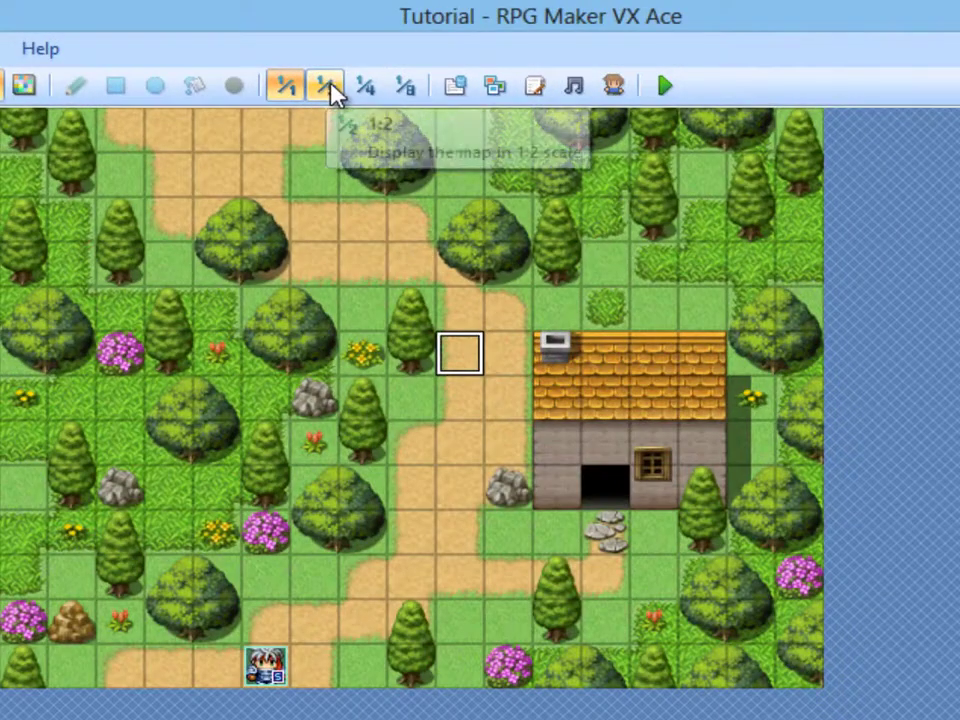
Step: View the map at 1:2, 1:4 and 1:8 scale and return it to 1:1
{"action": "left_click", "coordinate": [330, 84]}
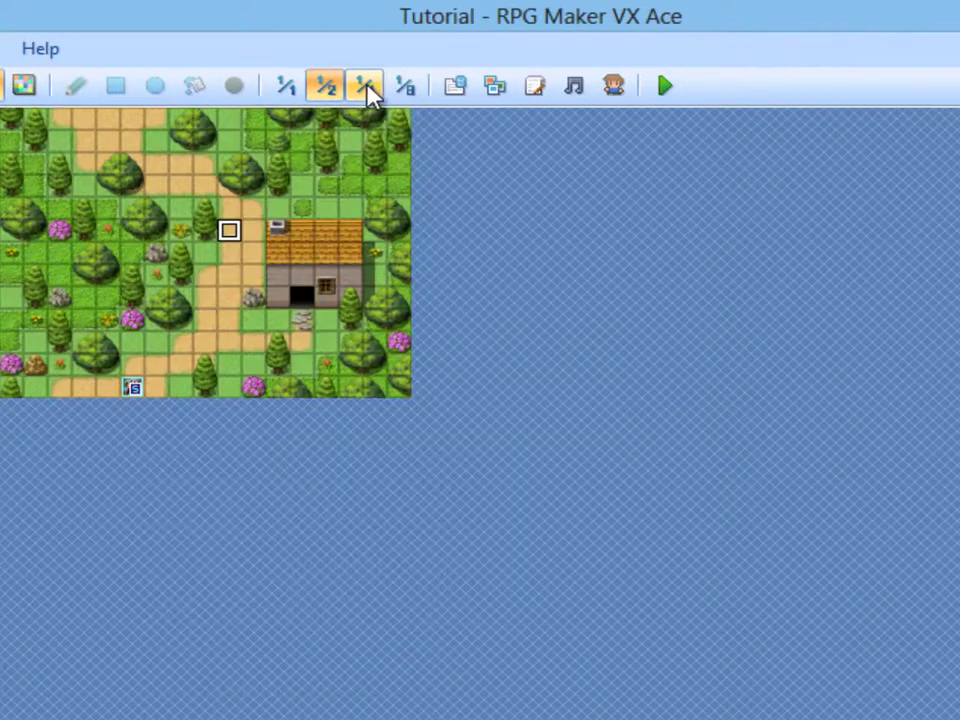
{"action": "left_click", "coordinate": [366, 86]}
{"action": "left_click", "coordinate": [405, 88]}
{"action": "left_click", "coordinate": [364, 90]}
{"action": "left_click", "coordinate": [326, 86]}
{"action": "left_click", "coordinate": [290, 92]}
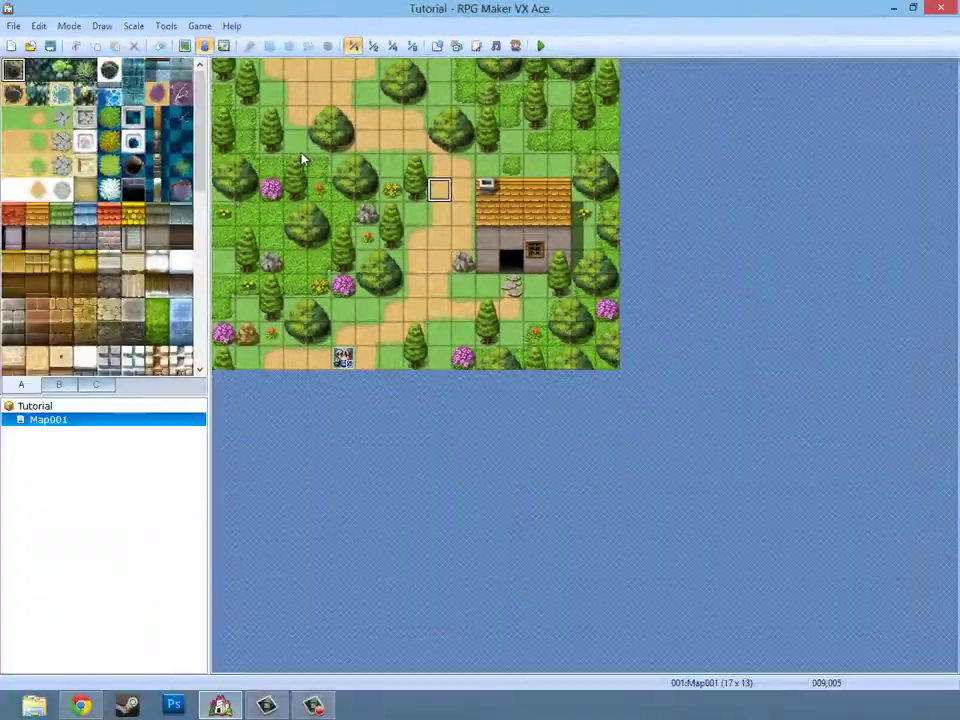
Step: Create a new event on the selected path tile beside the house and reopen it for editing
{"action": "left_click", "coordinate": [205, 48]}
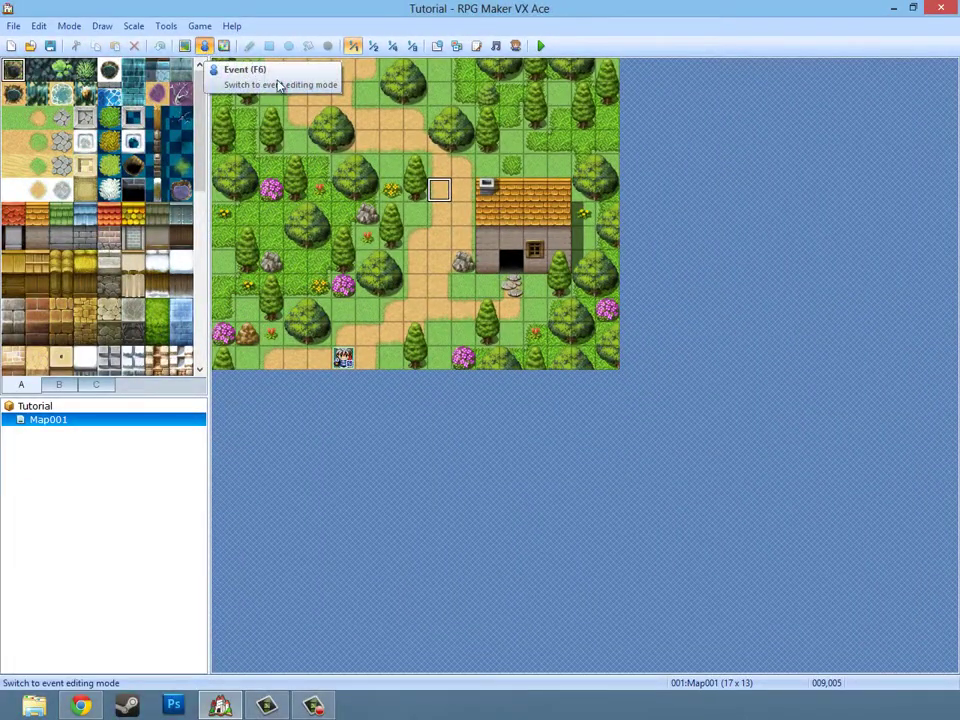
{"action": "right_click", "coordinate": [441, 192]}
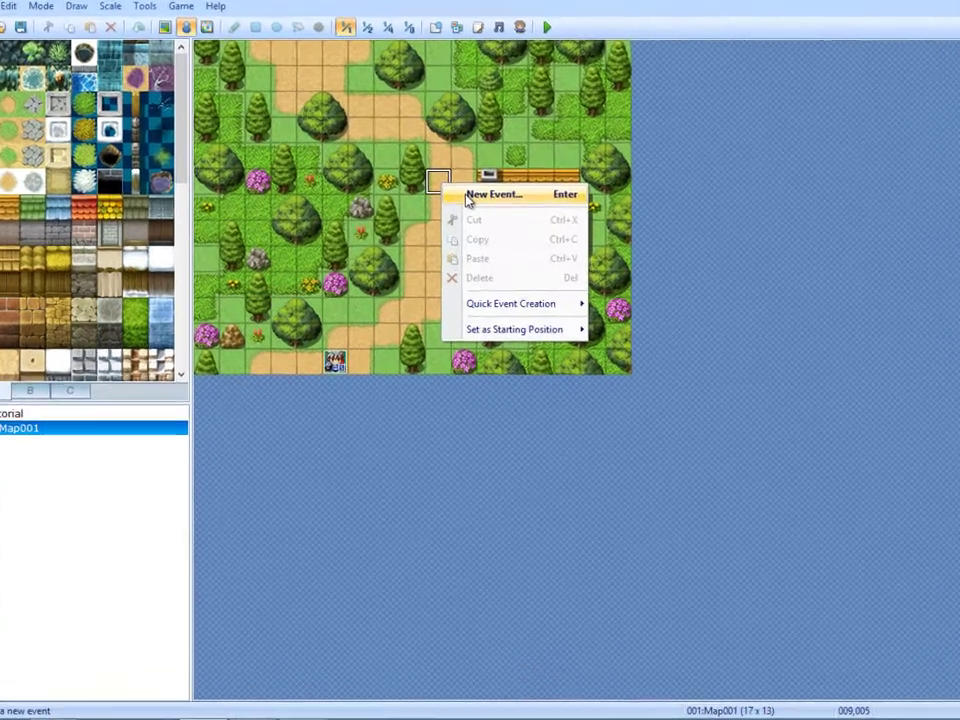
{"action": "left_click", "coordinate": [490, 202]}
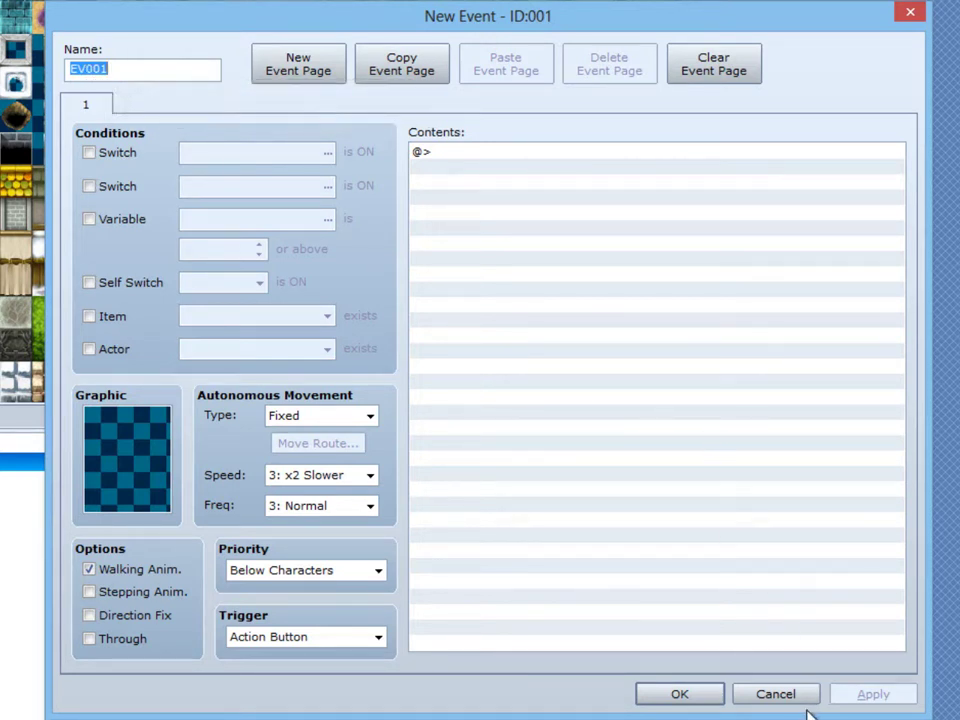
{"action": "left_click", "coordinate": [777, 694]}
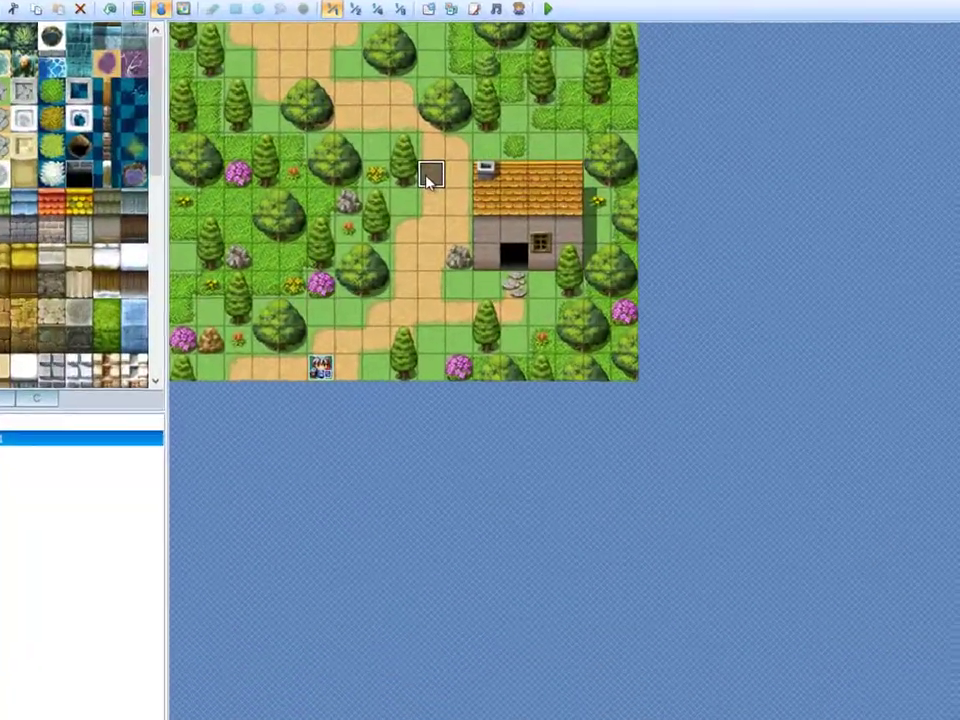
{"action": "double_click", "coordinate": [429, 176]}
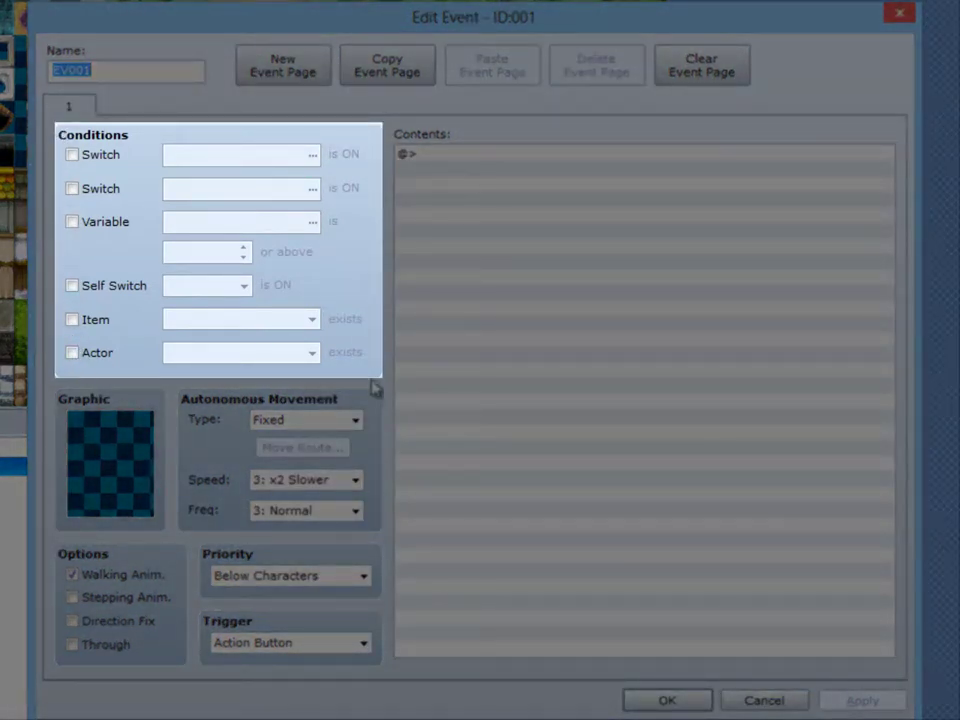
{"action": "mouse_move", "coordinate": [113, 137]}
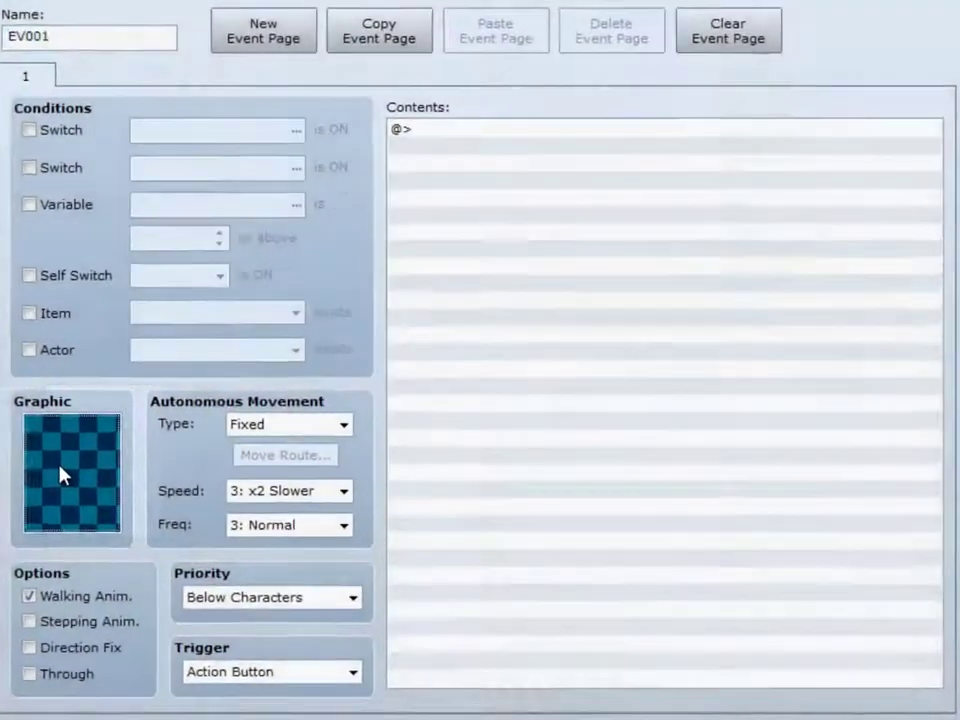
Step: Open the event's graphic selection and examine the Actor, Animal, Behavior, Damage and People character sheets
{"action": "double_click", "coordinate": [100, 460]}
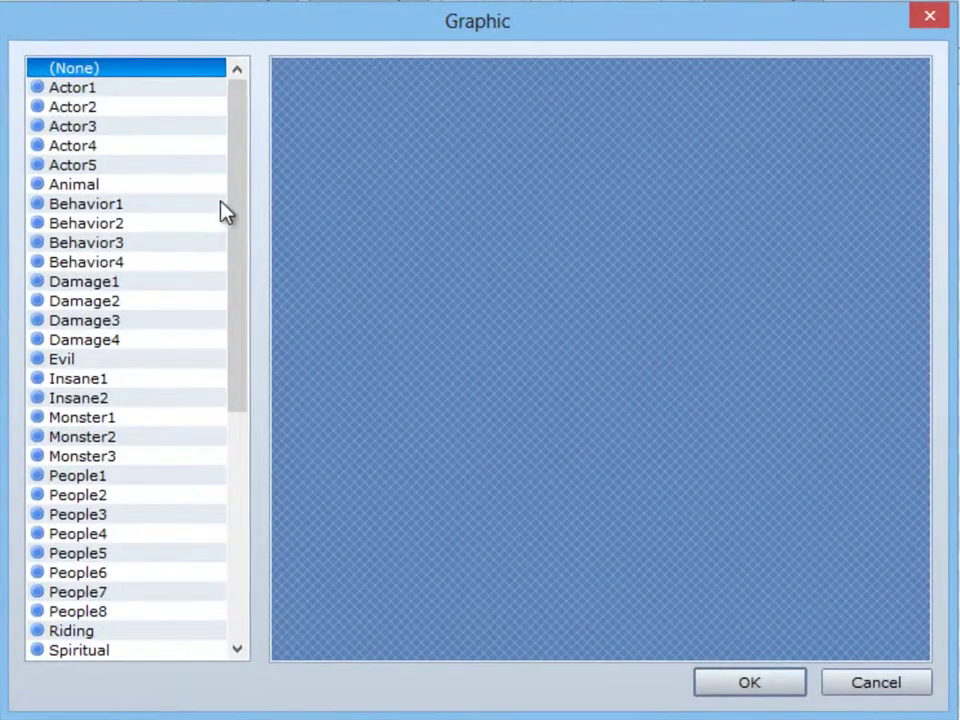
{"action": "left_click_drag", "start_coordinate": [248, 144], "coordinate": [218, 84]}
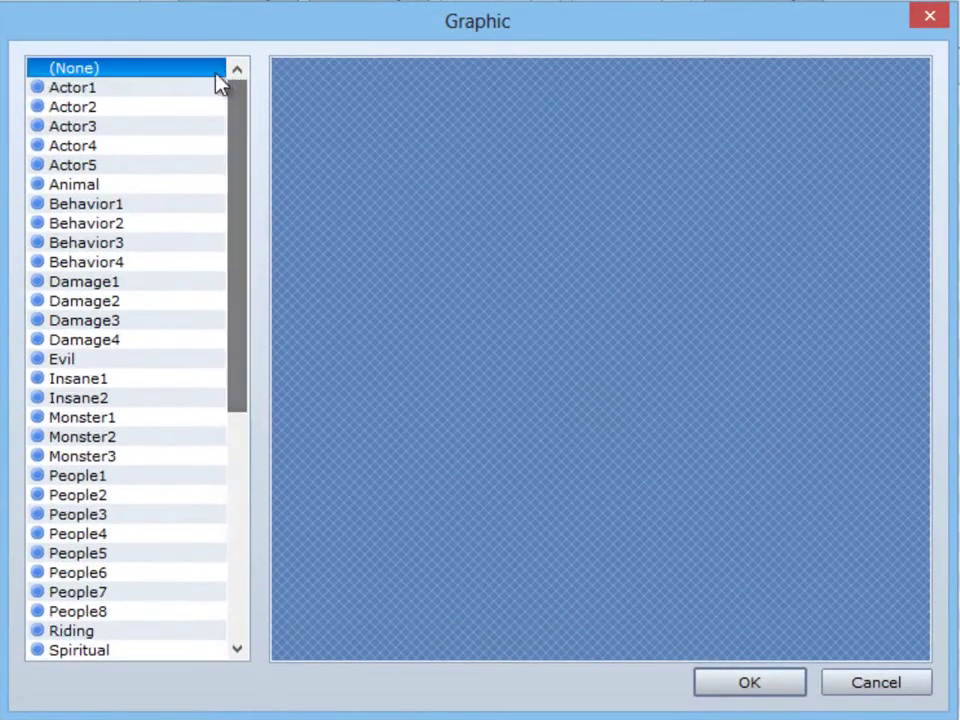
{"action": "left_click", "coordinate": [159, 92]}
{"action": "left_click", "coordinate": [155, 112]}
{"action": "left_click", "coordinate": [148, 127]}
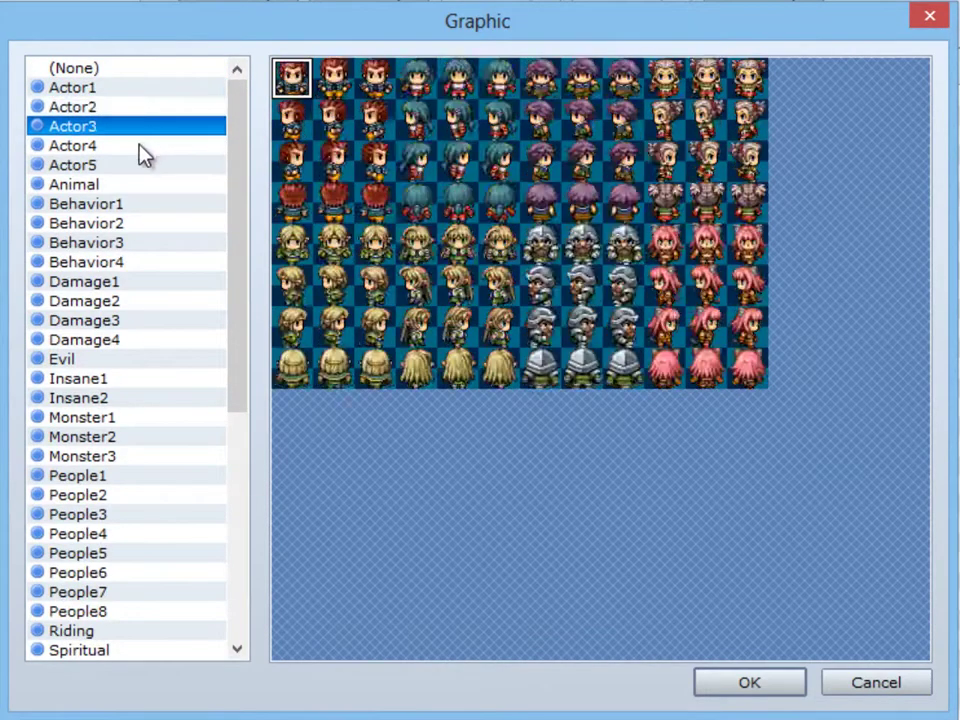
{"action": "left_click", "coordinate": [124, 166]}
{"action": "left_click", "coordinate": [120, 185]}
{"action": "left_click", "coordinate": [119, 205]}
{"action": "left_click", "coordinate": [124, 242]}
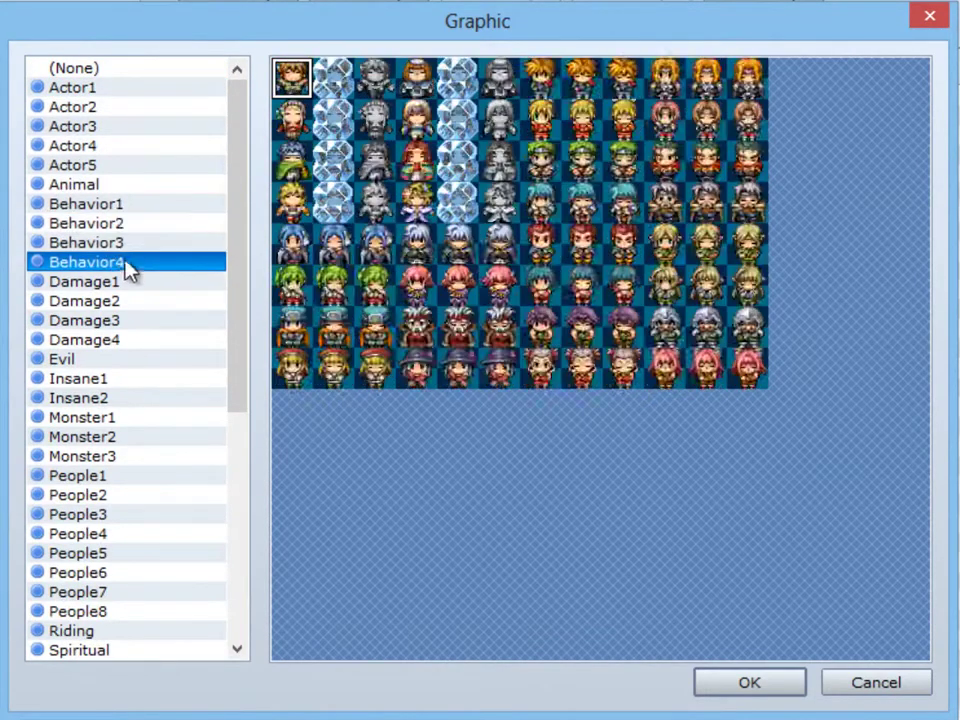
{"action": "left_click", "coordinate": [128, 261]}
{"action": "left_click", "coordinate": [133, 302]}
{"action": "left_click", "coordinate": [140, 342]}
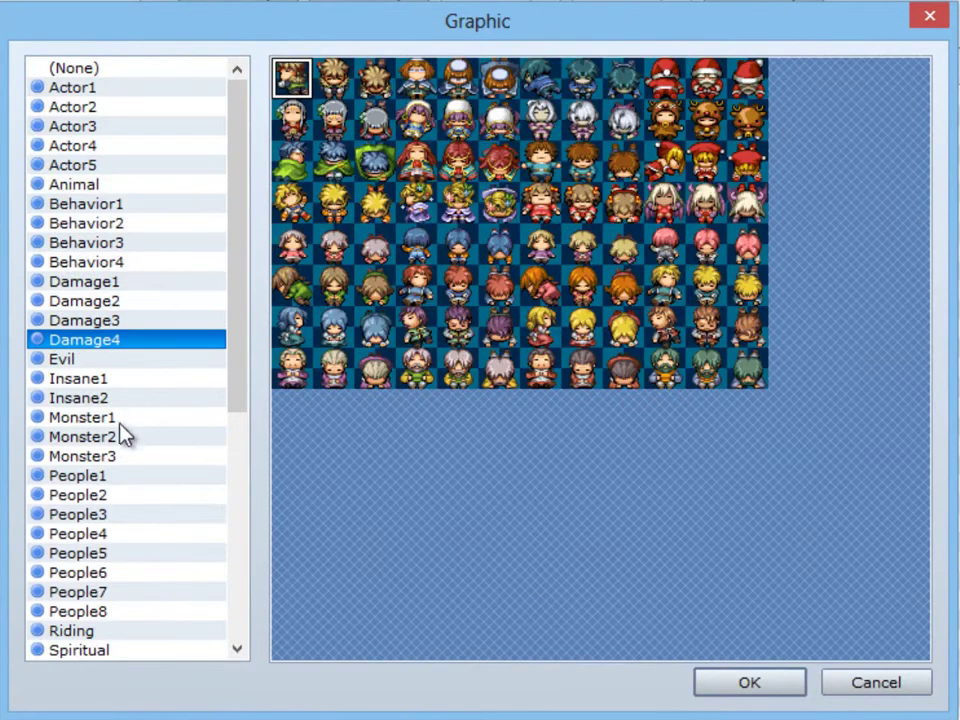
{"action": "left_click", "coordinate": [122, 477]}
{"action": "left_click", "coordinate": [121, 497]}
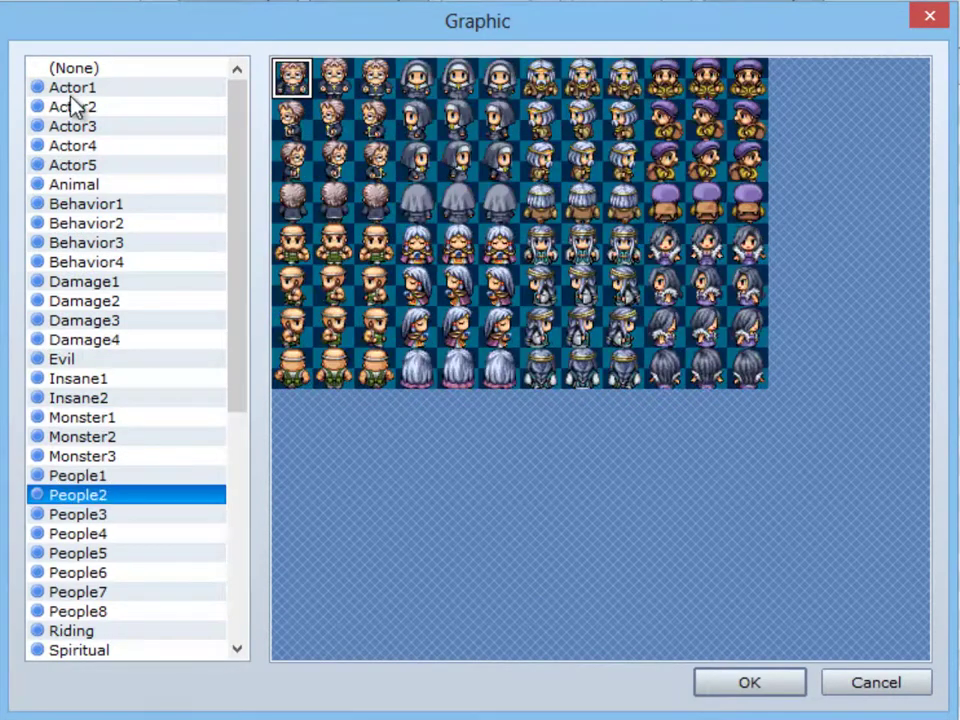
{"action": "left_click", "coordinate": [97, 91]}
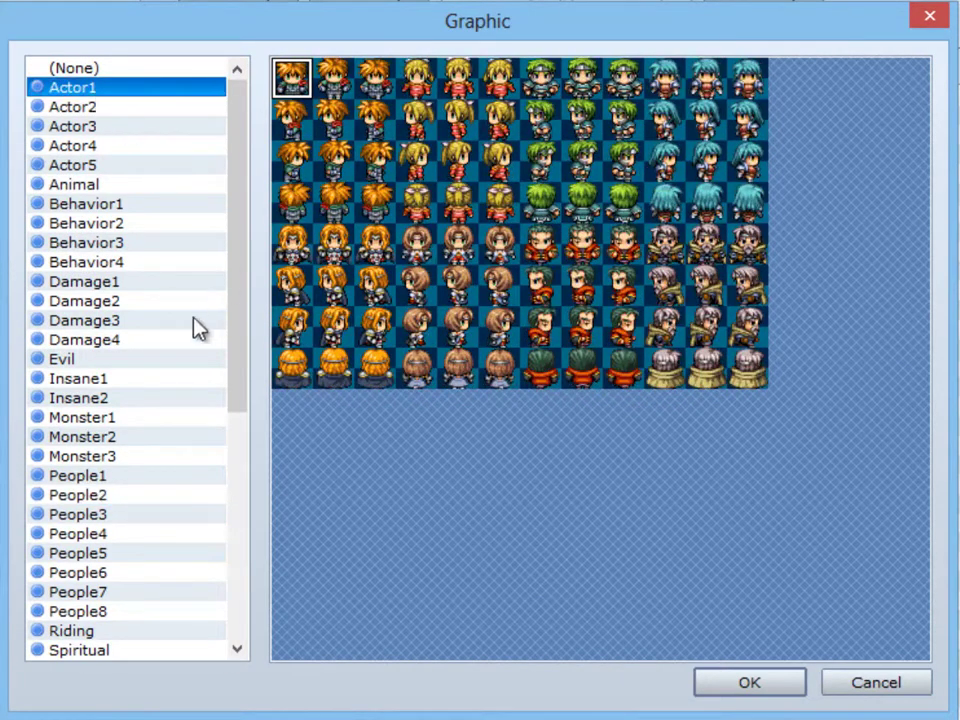
Step: Set the event's graphic to the front-facing pink pig in the middle walking pose from the Animal sheet
{"action": "left_click", "coordinate": [111, 190]}
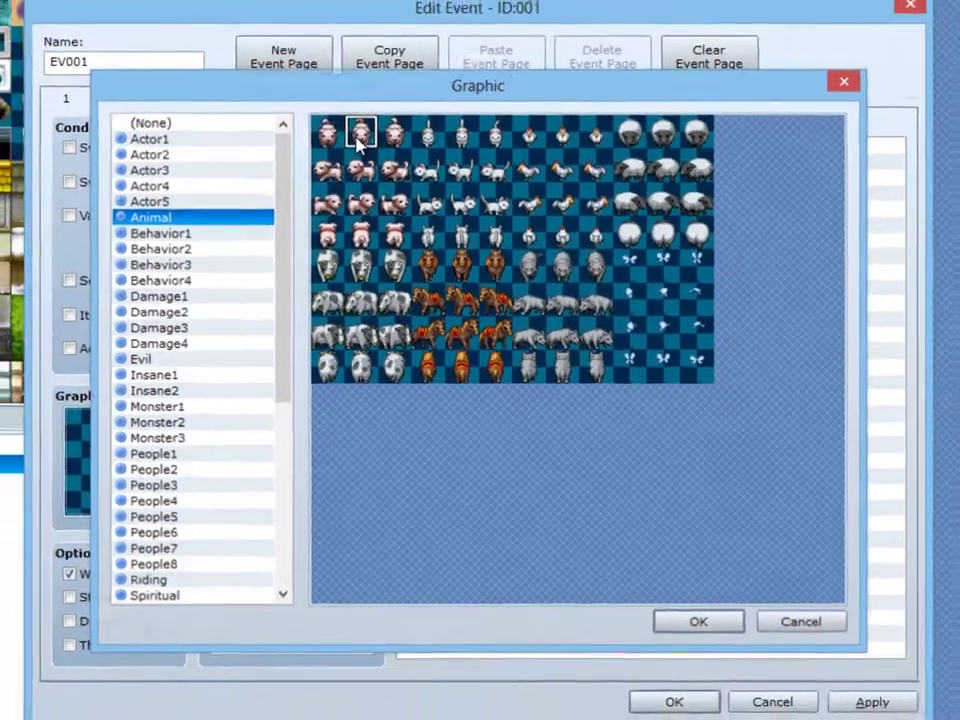
{"action": "double_click", "coordinate": [332, 86]}
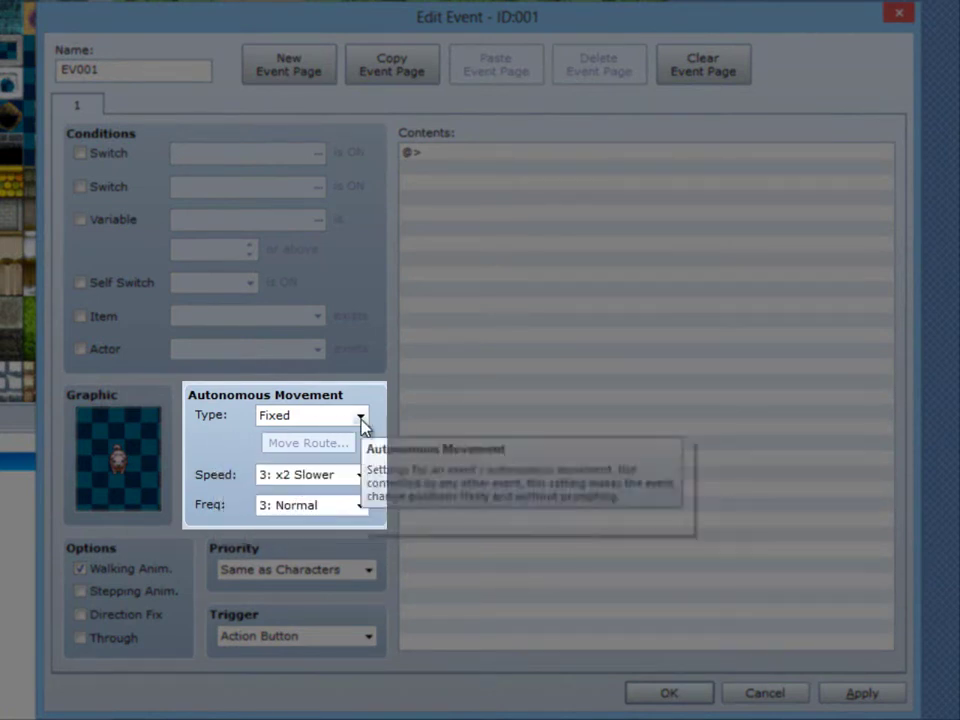
Step: Try the Custom autonomous movement type, view its move route commands without adding any, and set the type back to Fixed
{"action": "left_click", "coordinate": [362, 418]}
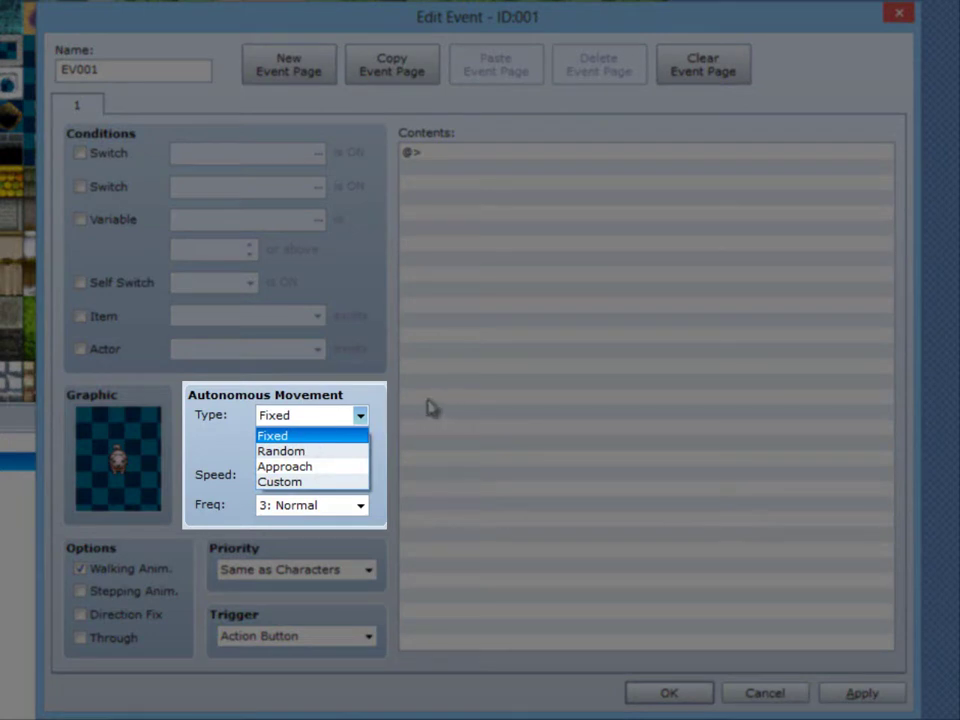
{"action": "left_click", "coordinate": [305, 482]}
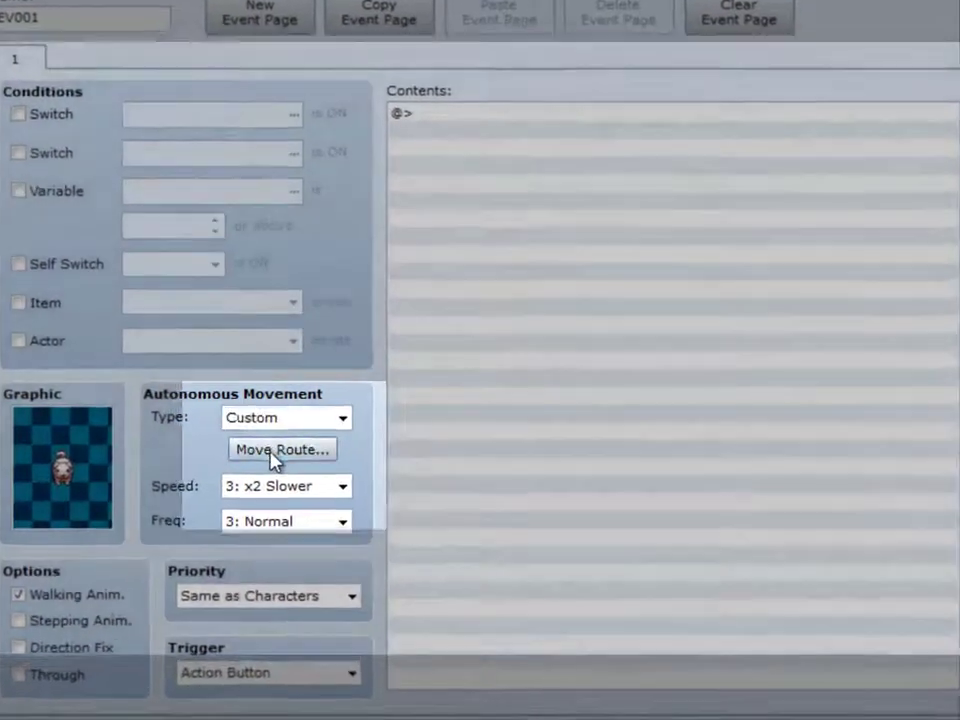
{"action": "left_click", "coordinate": [280, 450]}
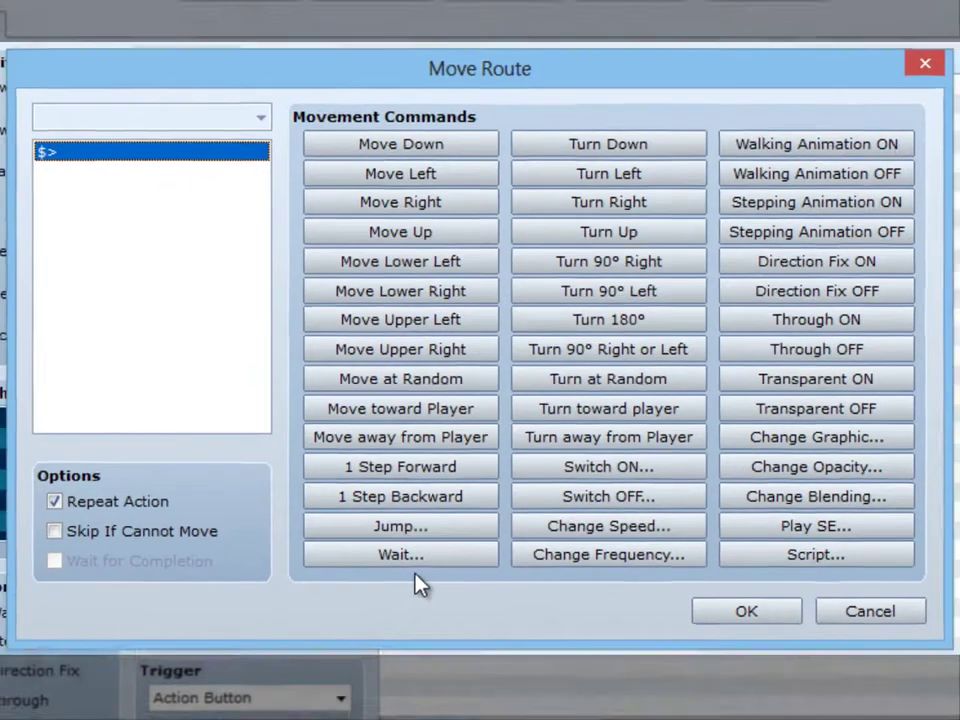
{"action": "left_click", "coordinate": [870, 611]}
{"action": "left_click", "coordinate": [300, 412]}
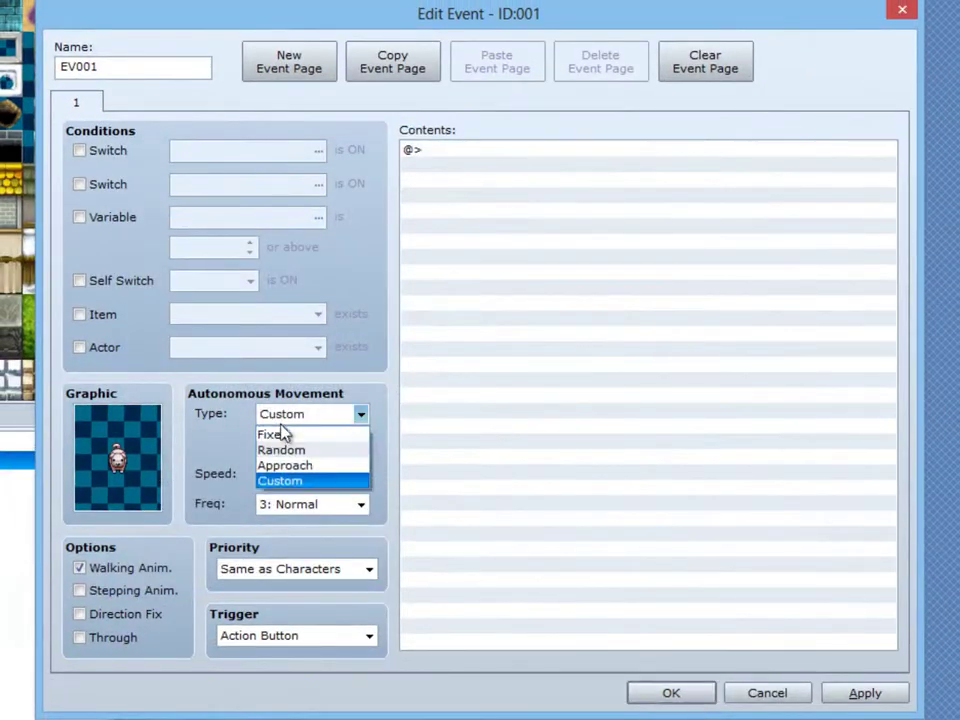
{"action": "left_click", "coordinate": [284, 434]}
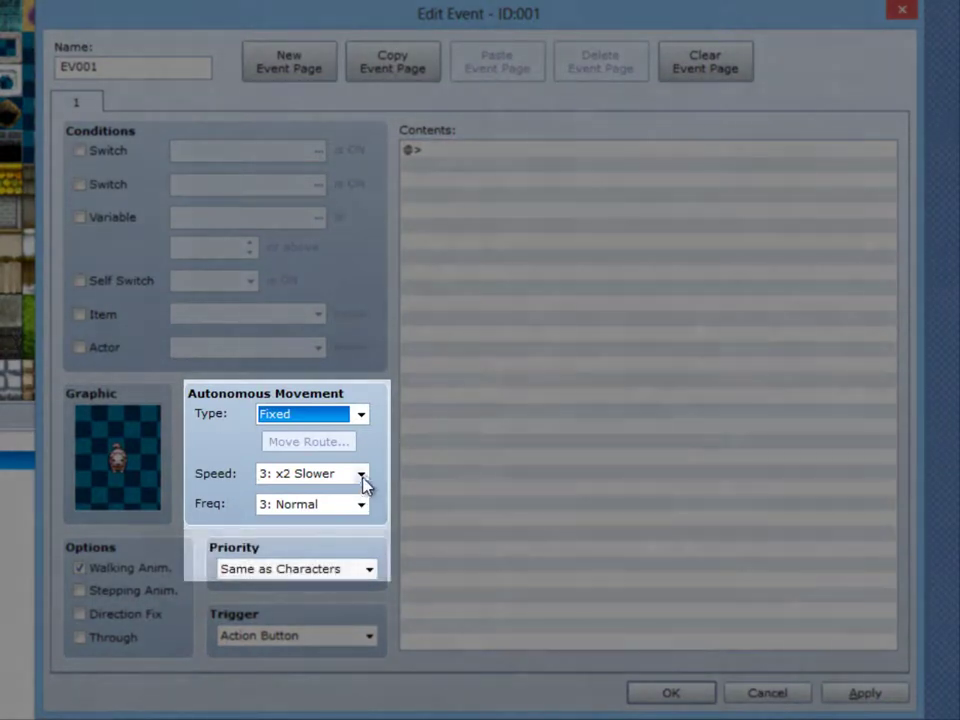
Step: Review the event's movement speeds, keep 3: x2 Slower, try frequency 1: Lowest, and set the frequency back to 3: Normal
{"action": "left_click", "coordinate": [362, 476]}
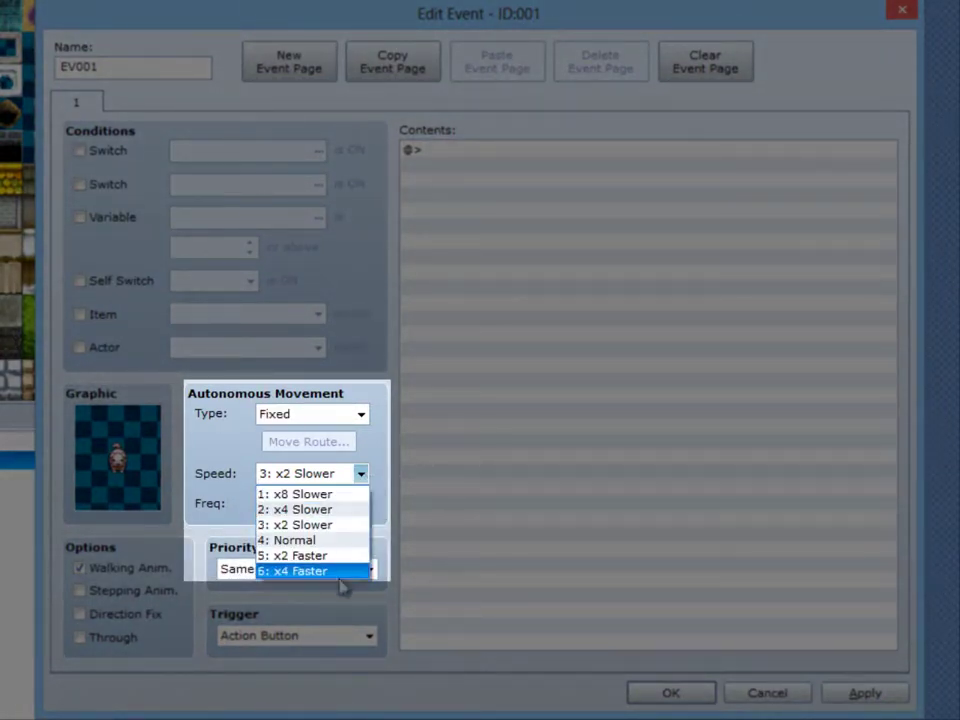
{"action": "left_click", "coordinate": [324, 530]}
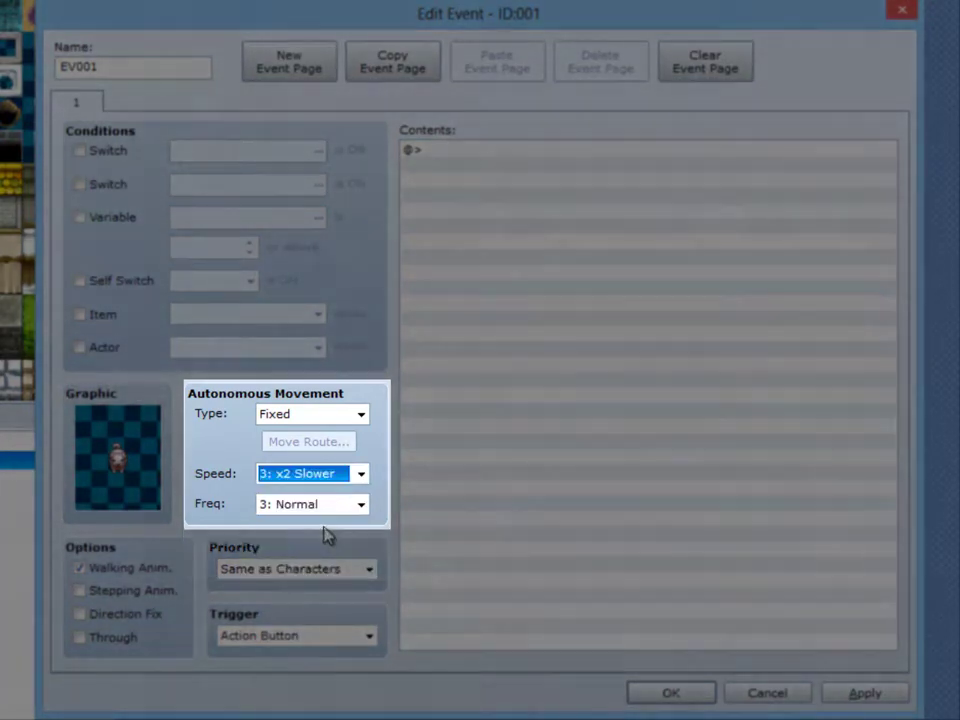
{"action": "left_click", "coordinate": [326, 515]}
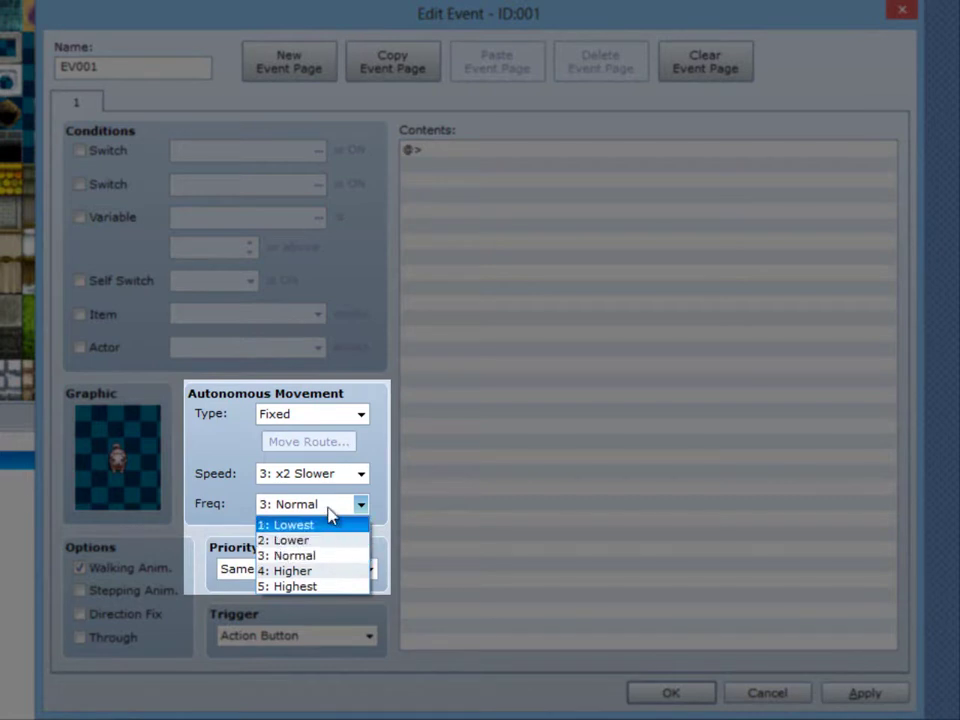
{"action": "left_click", "coordinate": [329, 524]}
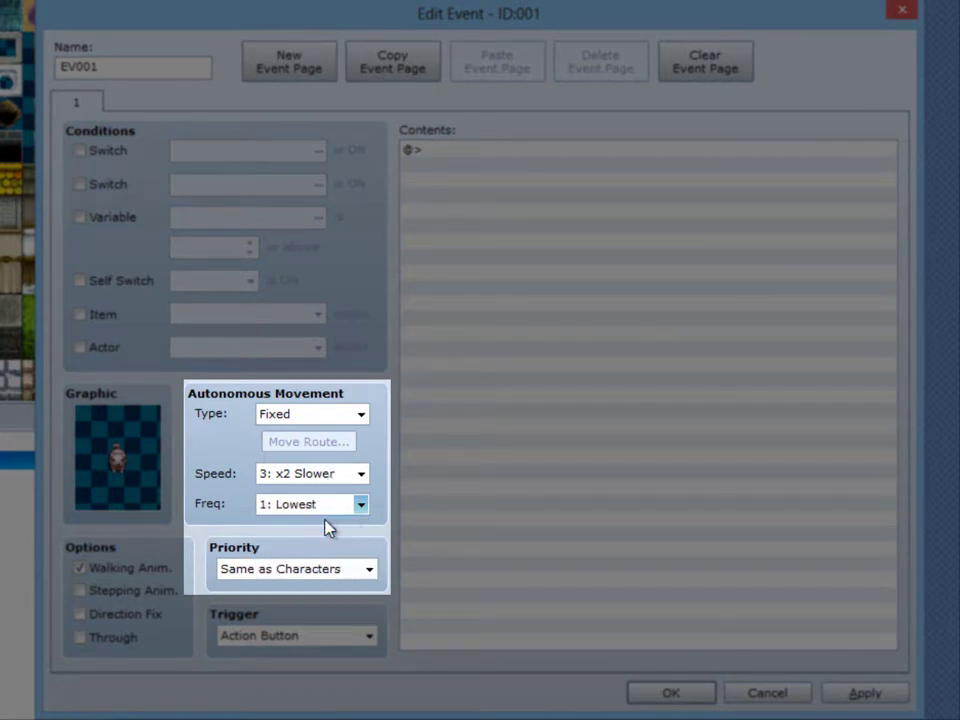
{"action": "left_click", "coordinate": [318, 414]}
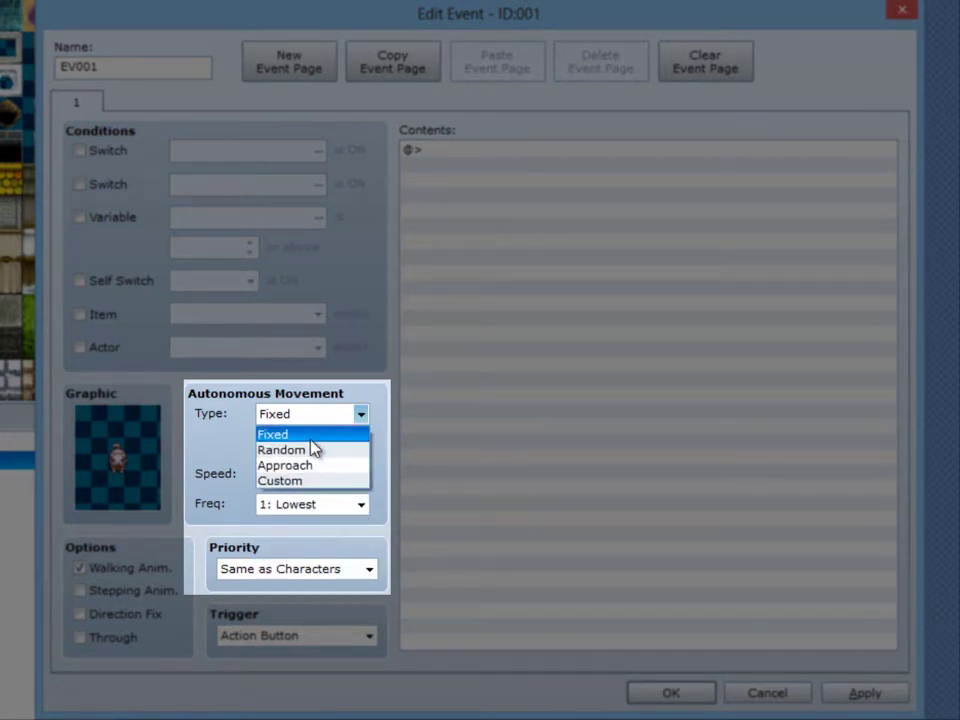
{"action": "left_click", "coordinate": [348, 371]}
{"action": "left_click", "coordinate": [360, 505]}
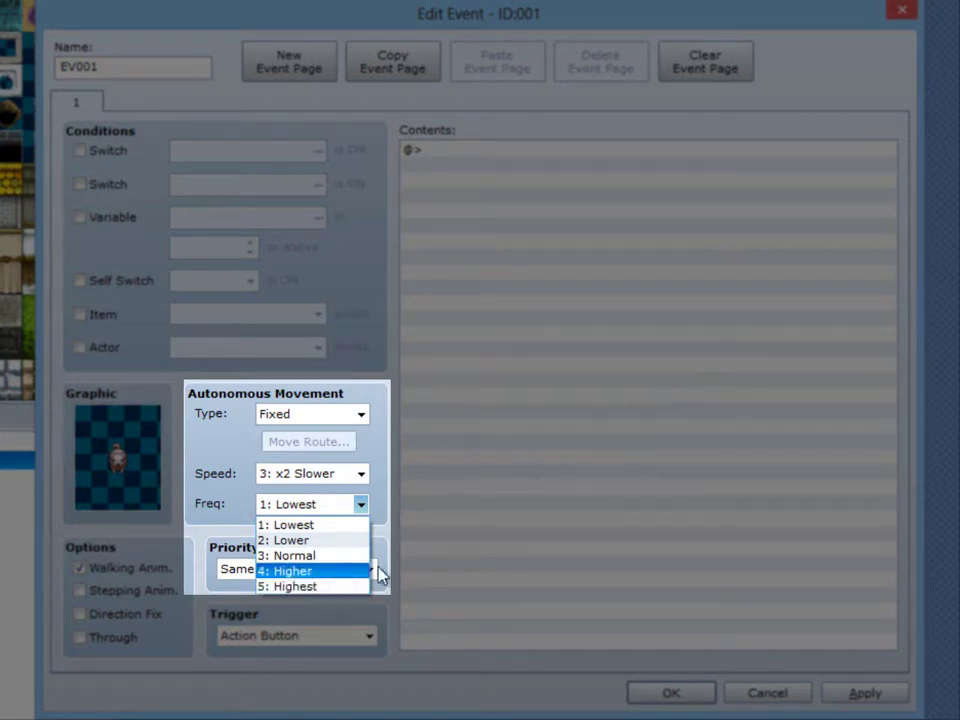
{"action": "left_click", "coordinate": [380, 573]}
{"action": "left_click", "coordinate": [360, 504]}
{"action": "left_click", "coordinate": [290, 555]}
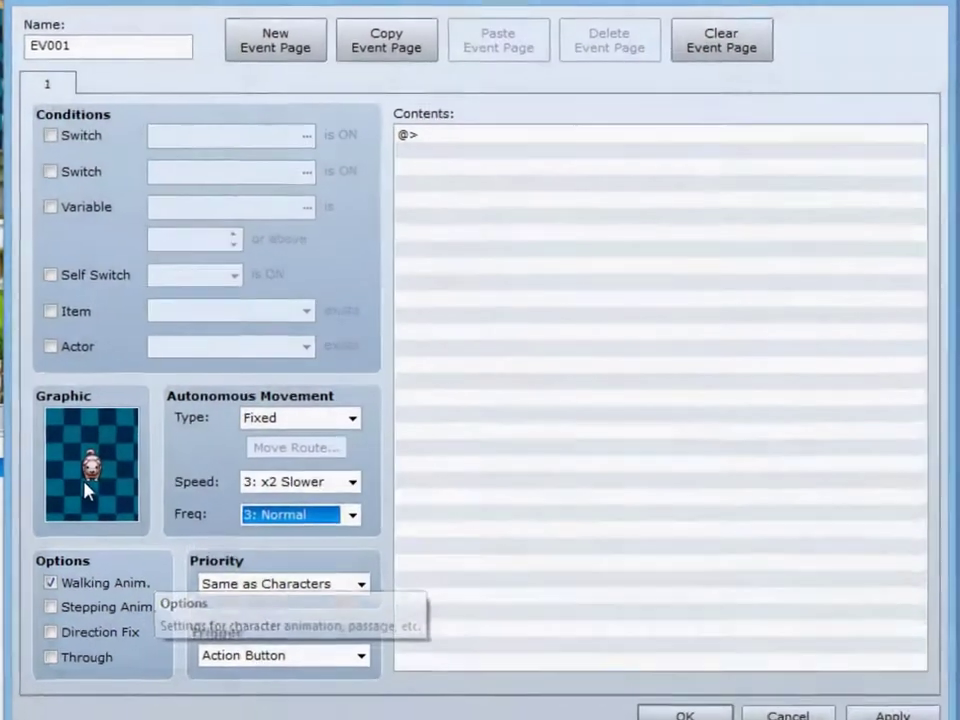
Step: Review the pig's walking poses in the event's graphic selection and close it without changing the graphic
{"action": "double_click", "coordinate": [86, 489]}
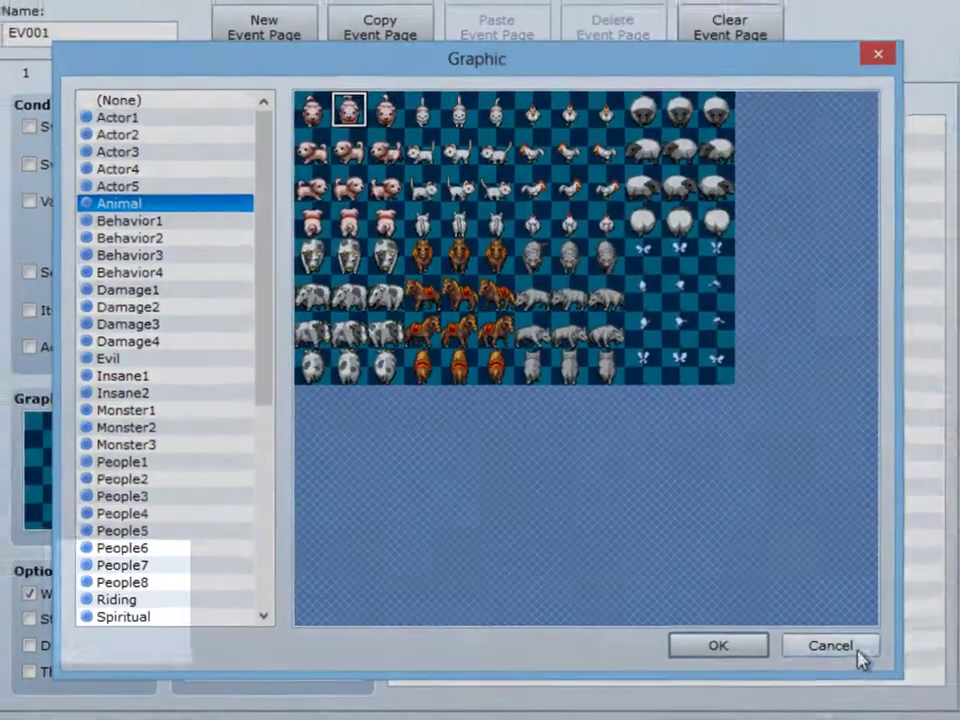
{"action": "left_click", "coordinate": [885, 684]}
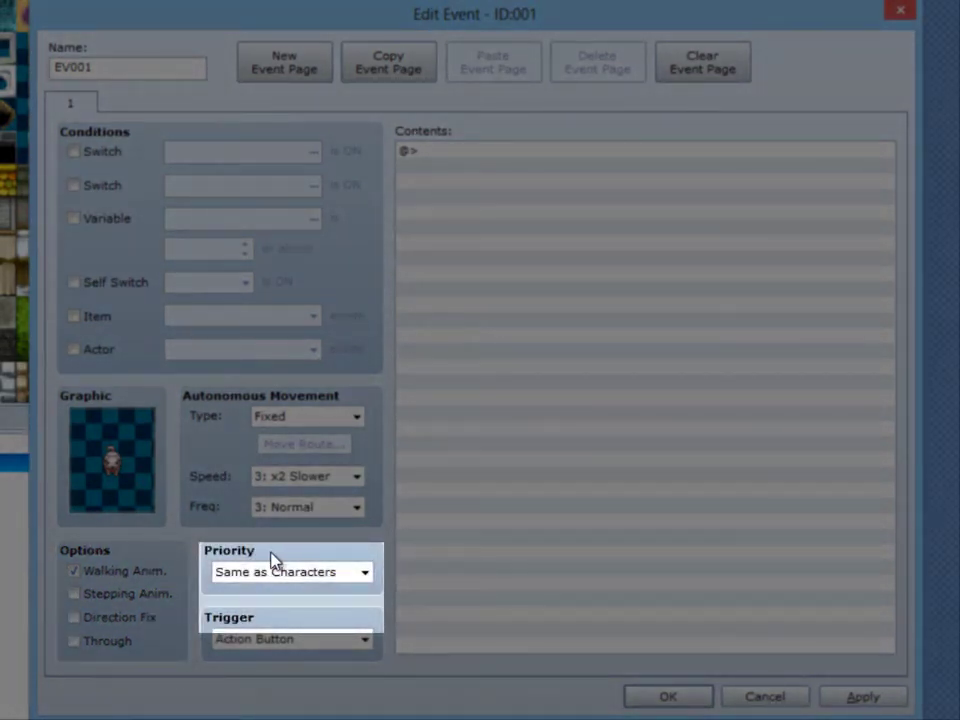
Step: Review the event's priority and trigger choices, keeping priority Same as Characters and trigger Action Button
{"action": "left_click", "coordinate": [242, 571]}
{"action": "left_click", "coordinate": [358, 572]}
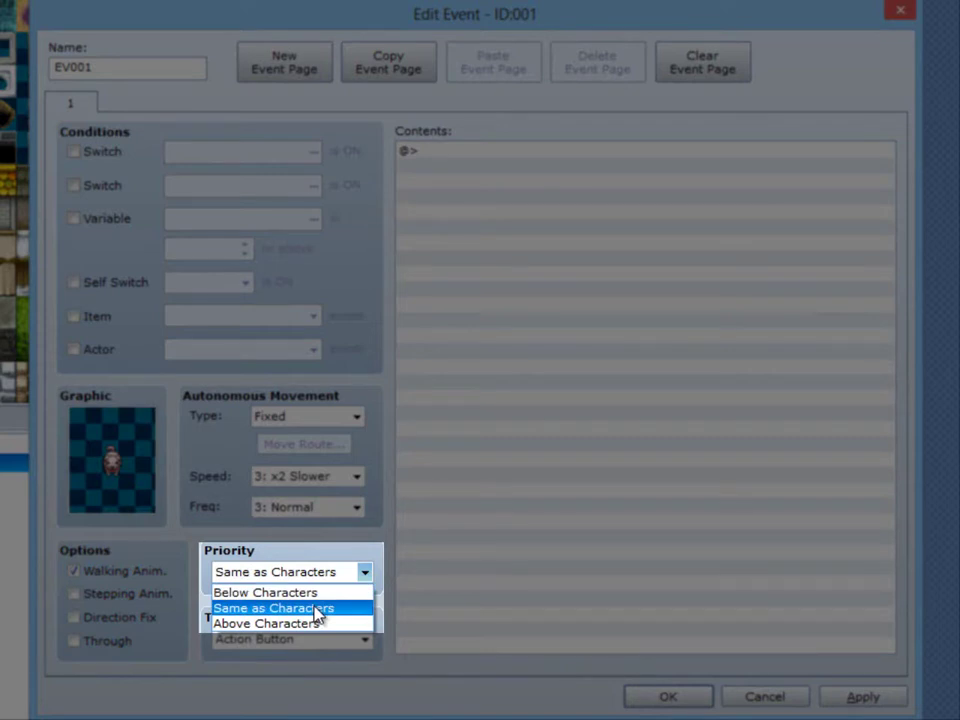
{"action": "left_click", "coordinate": [316, 610]}
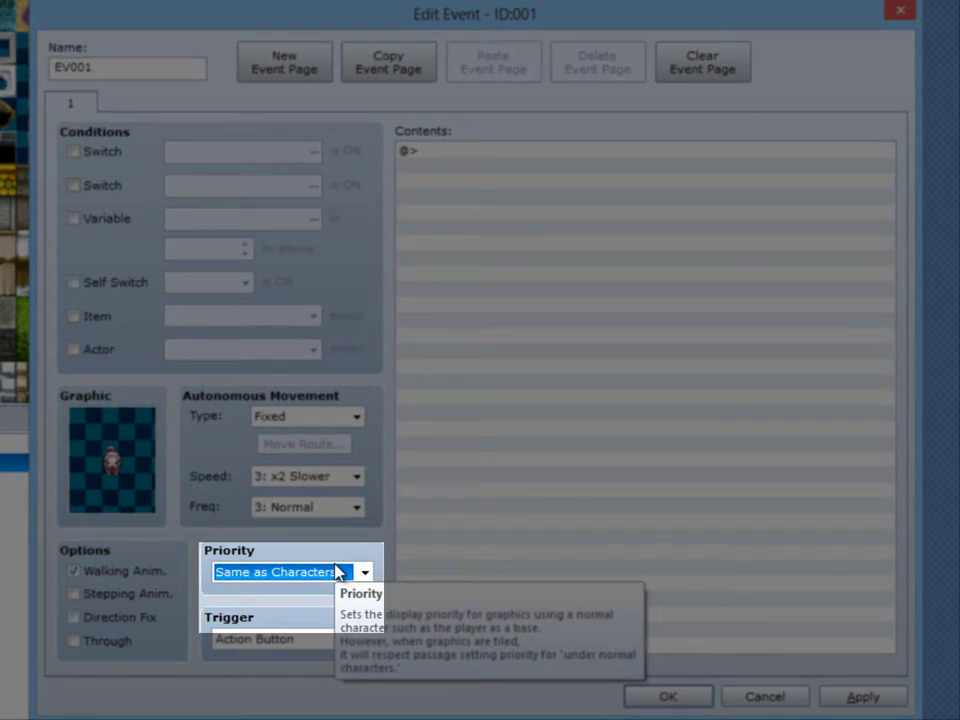
{"action": "left_click", "coordinate": [364, 575]}
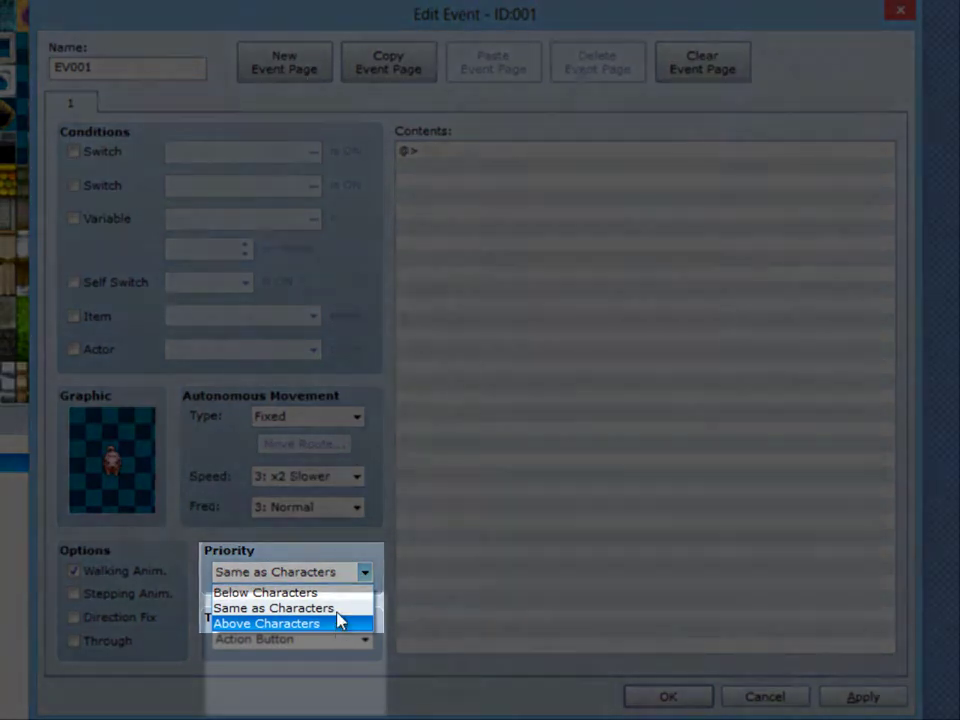
{"action": "left_click", "coordinate": [336, 609]}
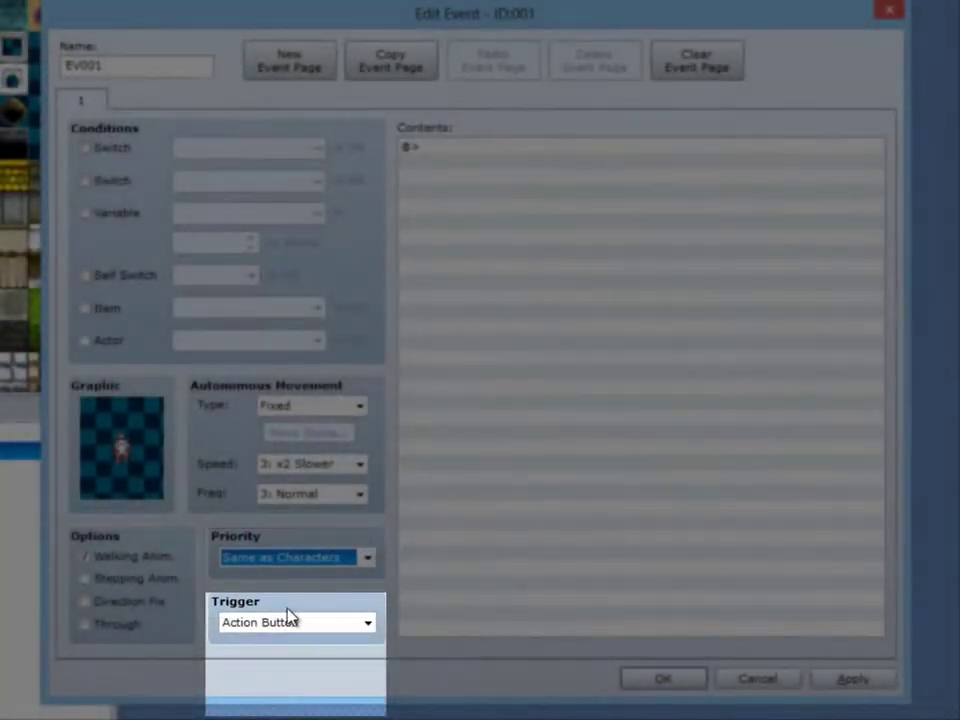
{"action": "left_click", "coordinate": [368, 622]}
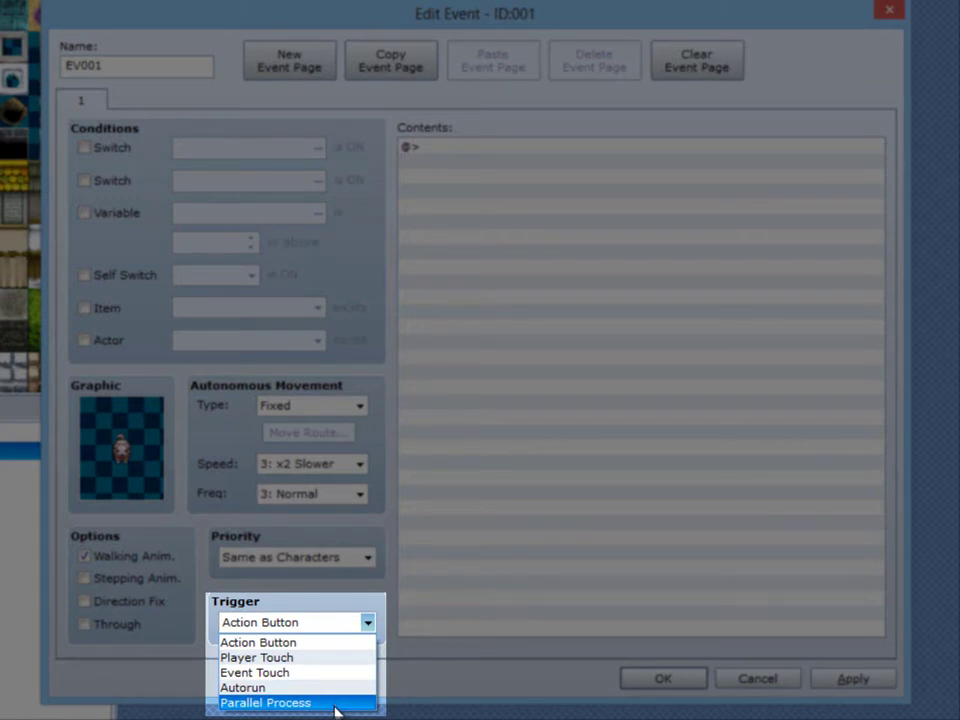
{"action": "left_click", "coordinate": [324, 648]}
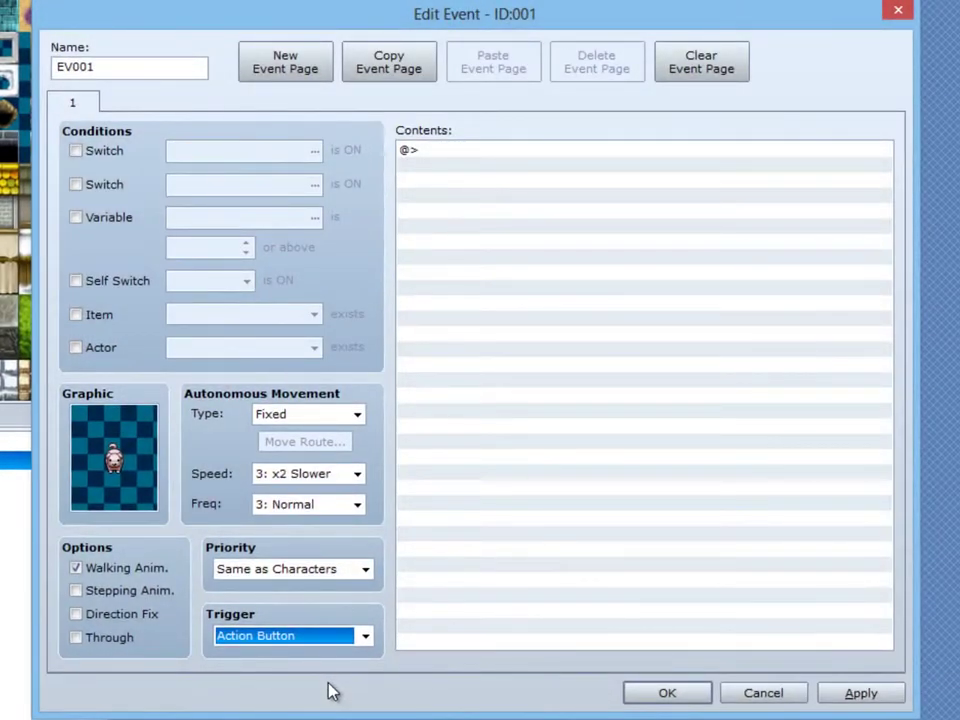
Step: Look through all three pages of available event commands for the event's contents and close them without adding any
{"action": "double_click", "coordinate": [451, 152]}
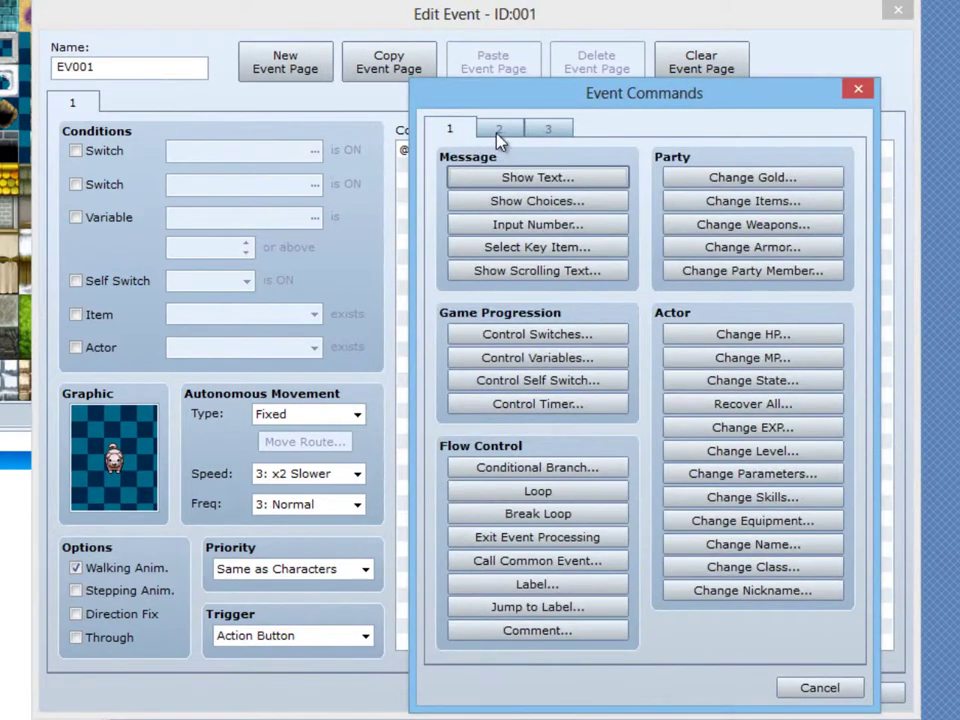
{"action": "left_click", "coordinate": [552, 131]}
{"action": "left_click", "coordinate": [503, 131]}
{"action": "left_click", "coordinate": [450, 130]}
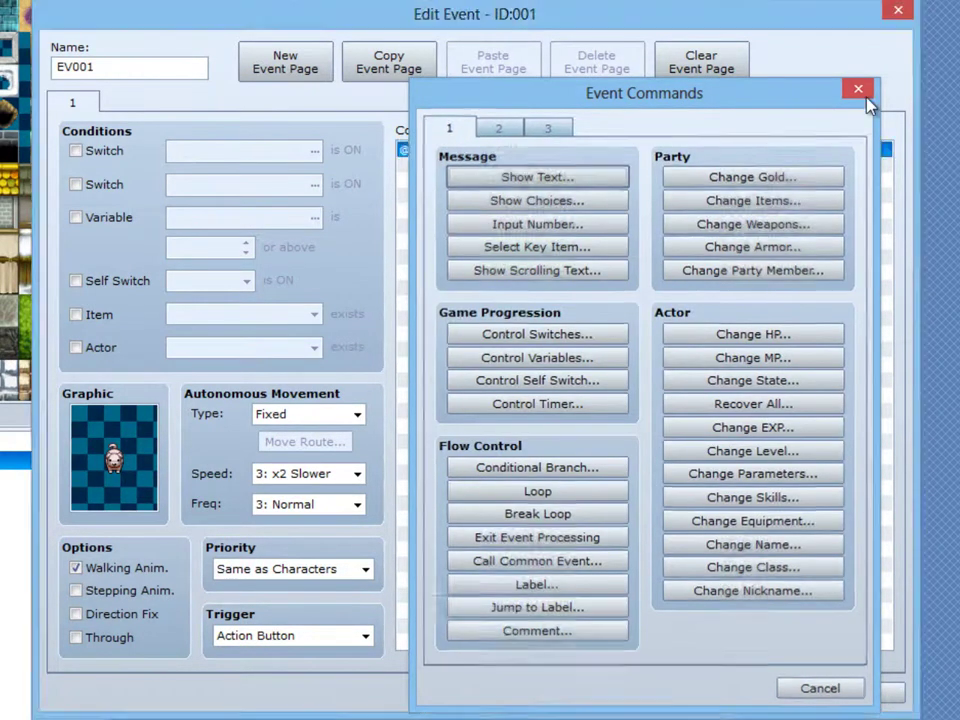
{"action": "left_click", "coordinate": [860, 89]}
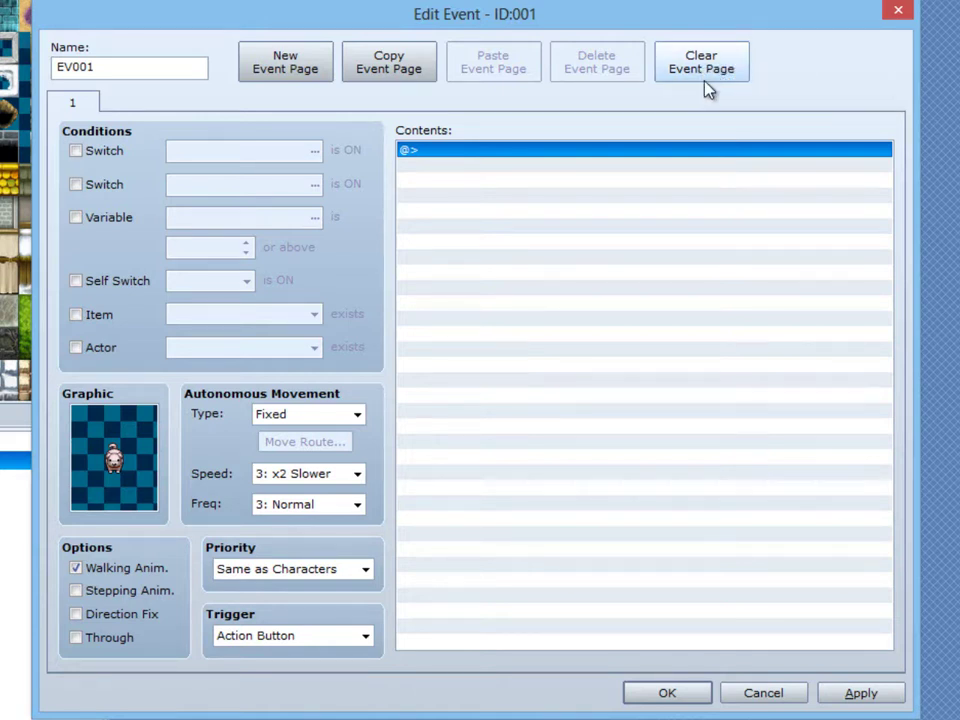
Step: Add four new event pages to the event and return to page 1
{"action": "left_click", "coordinate": [285, 76]}
{"action": "left_click", "coordinate": [285, 76]}
{"action": "left_click", "coordinate": [285, 76]}
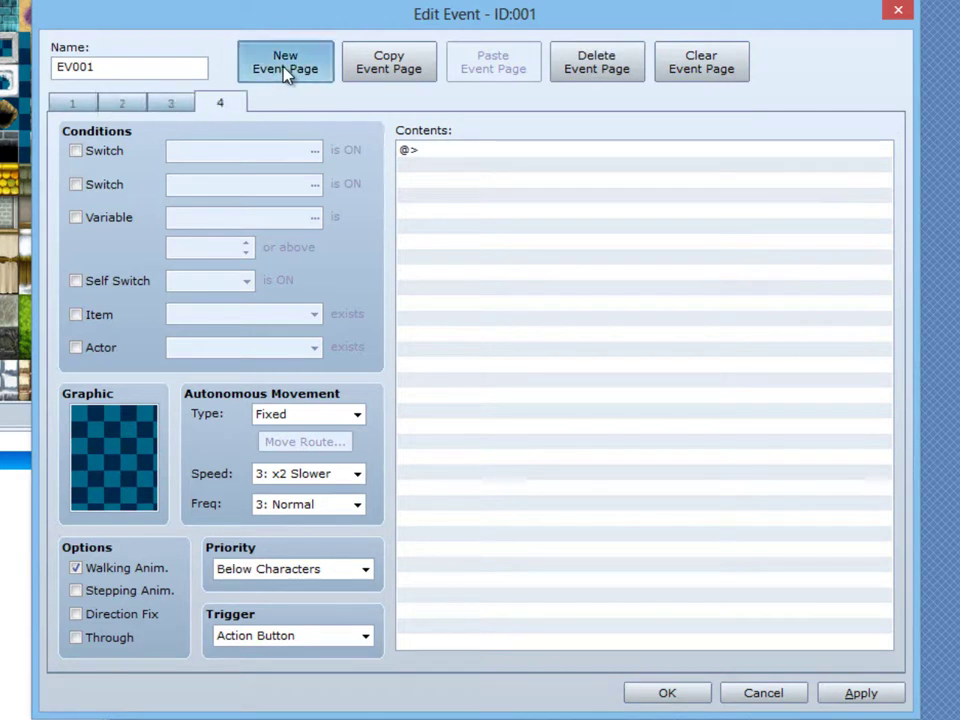
{"action": "left_click", "coordinate": [287, 76]}
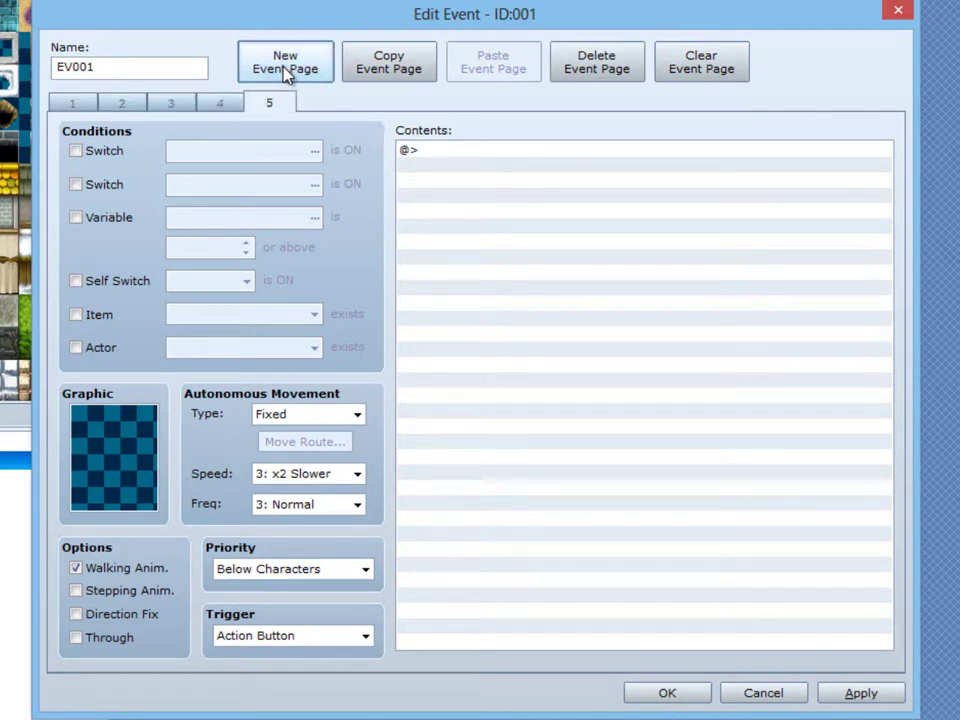
{"action": "left_click", "coordinate": [72, 104]}
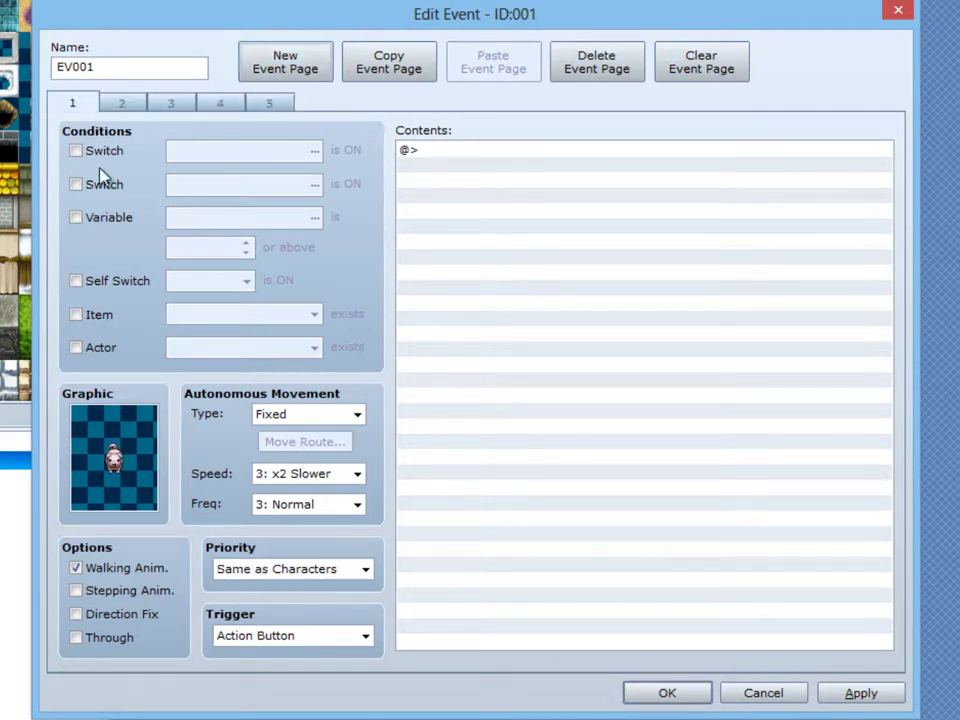
Step: Browse the character sheets and set page 1's graphic to the small solid red orb from the !Other1 sheet
{"action": "double_click", "coordinate": [130, 408]}
{"action": "left_click", "coordinate": [251, 437]}
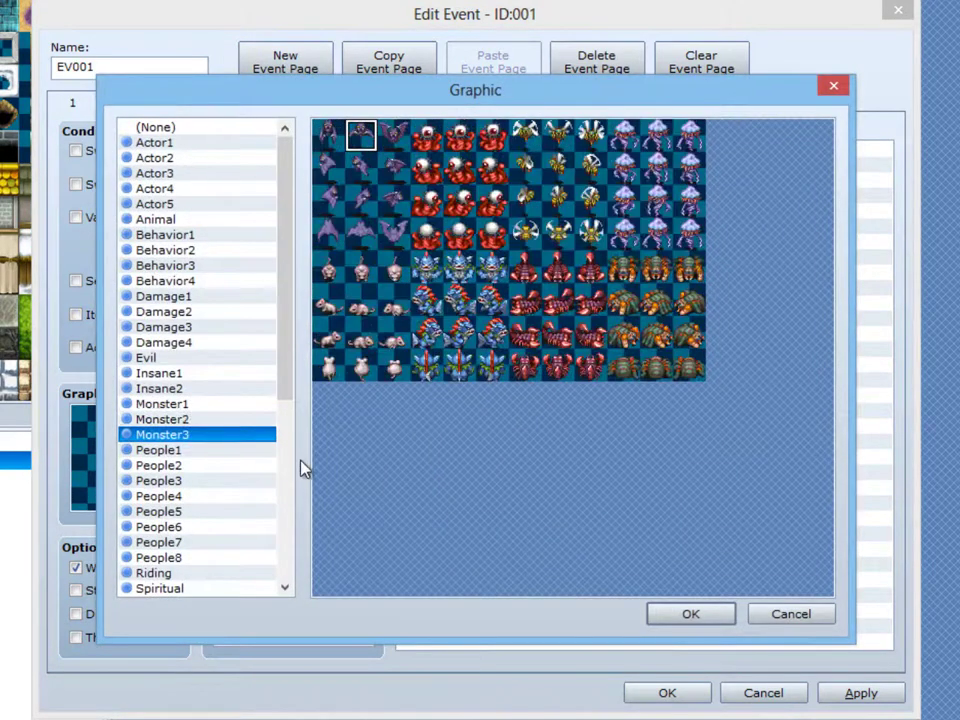
{"action": "scroll", "coordinate": [287, 470], "scroll_direction": "down", "scroll_amount": 2}
{"action": "scroll", "coordinate": [287, 470], "scroll_direction": "down", "scroll_amount": 5}
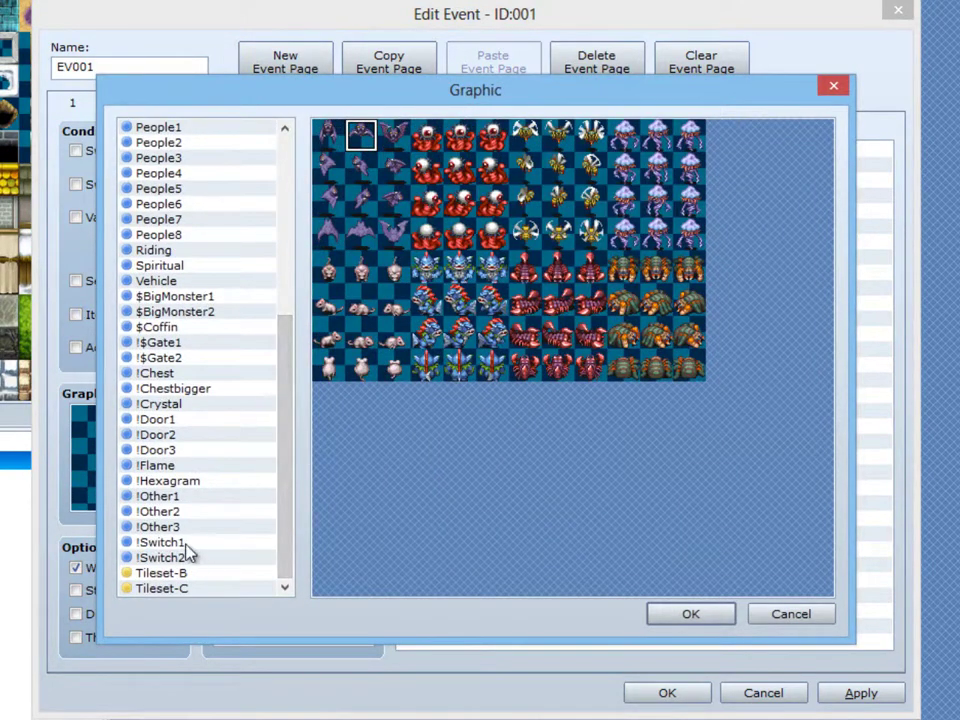
{"action": "left_click", "coordinate": [190, 544]}
{"action": "left_click", "coordinate": [192, 558]}
{"action": "left_click", "coordinate": [193, 513]}
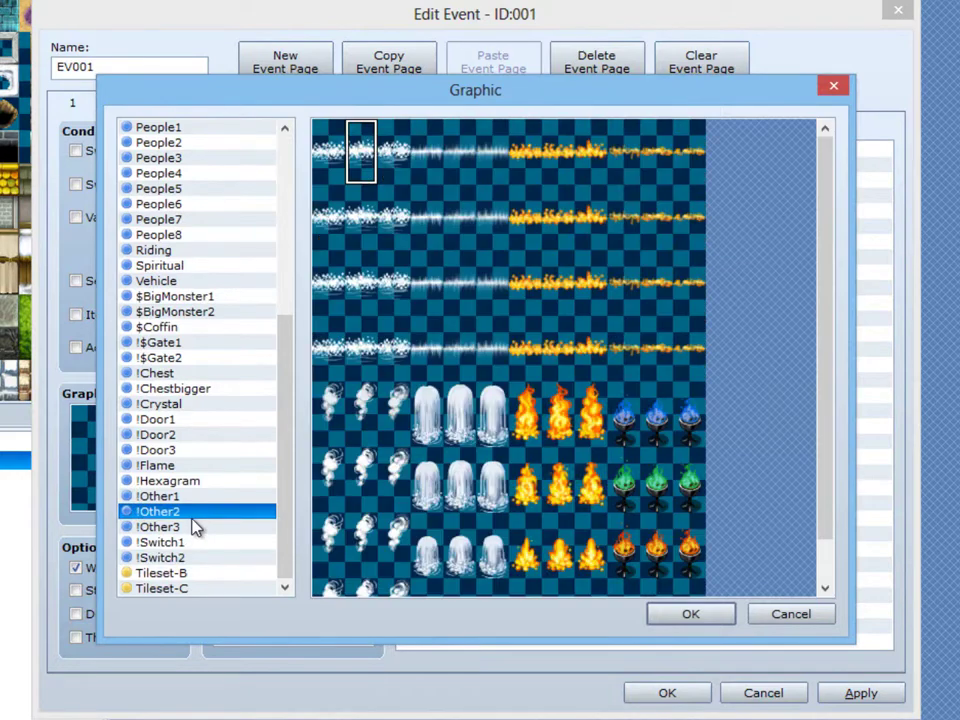
{"action": "left_click", "coordinate": [194, 497]}
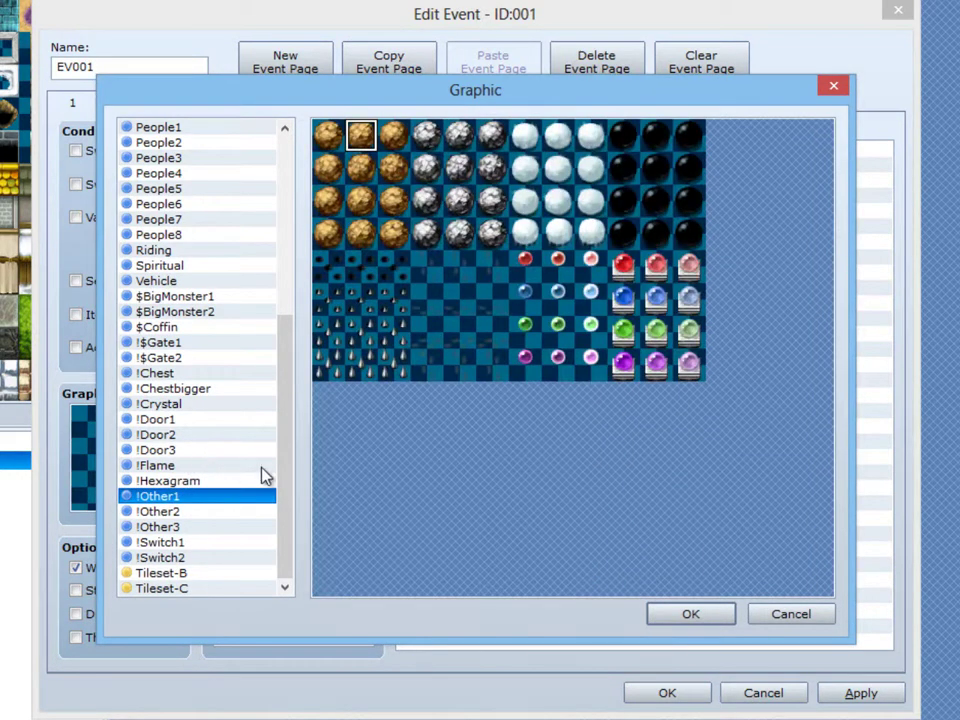
{"action": "double_click", "coordinate": [527, 264]}
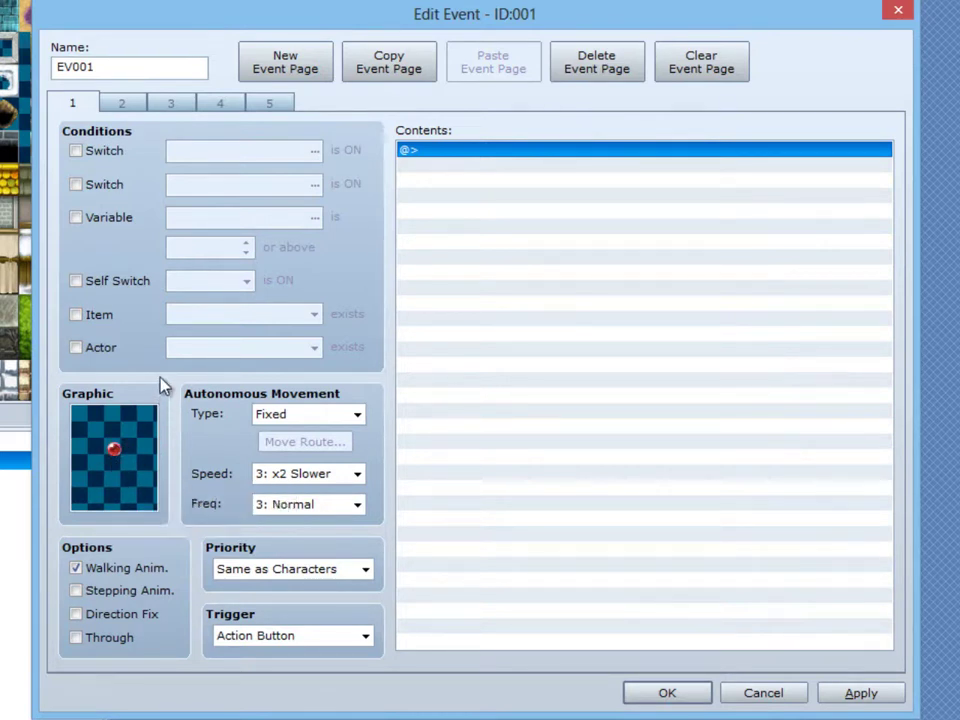
Step: Compare page 2 with page 1, and delete event pages 5, 4, 3 and 2 so that only page 1 remains
{"action": "left_click", "coordinate": [130, 105]}
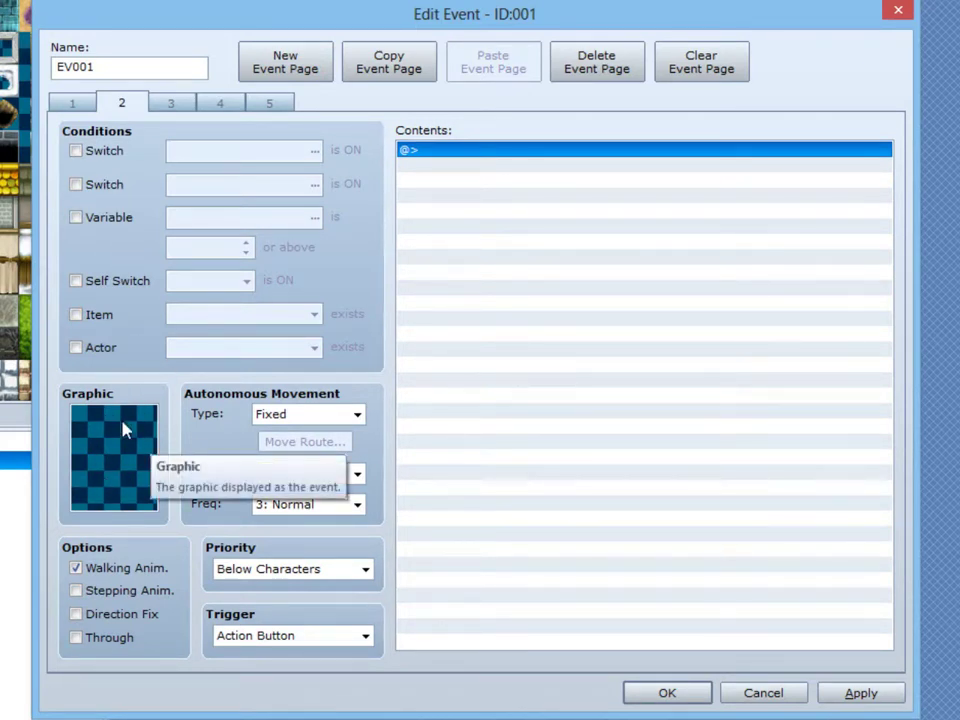
{"action": "left_click", "coordinate": [78, 106]}
{"action": "left_click", "coordinate": [268, 97]}
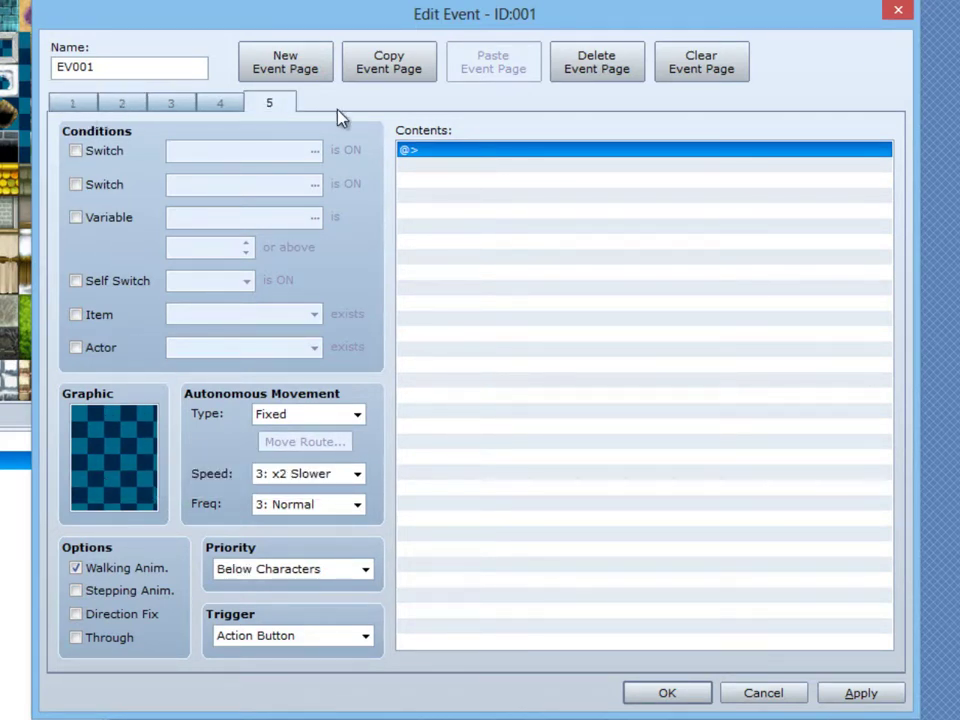
{"action": "left_click", "coordinate": [611, 71]}
{"action": "left_click", "coordinate": [611, 71]}
{"action": "left_click", "coordinate": [605, 72]}
{"action": "left_click", "coordinate": [605, 72]}
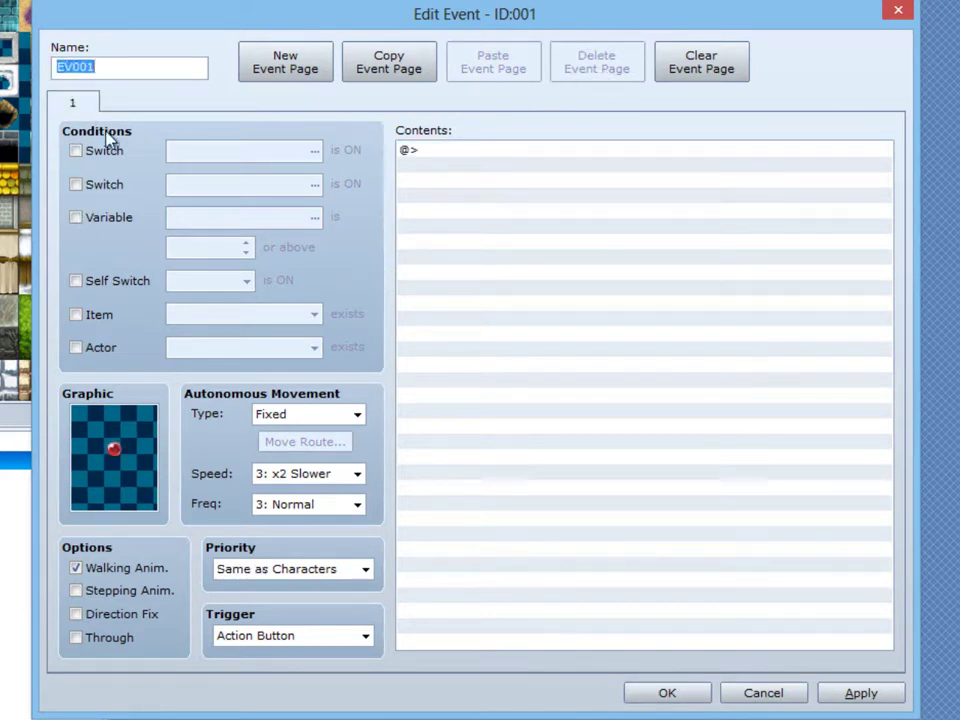
Step: Read the description of the event conditions and set the graphic back to the front-facing pink pig from the Animal sheet
{"action": "mouse_move", "coordinate": [135, 141]}
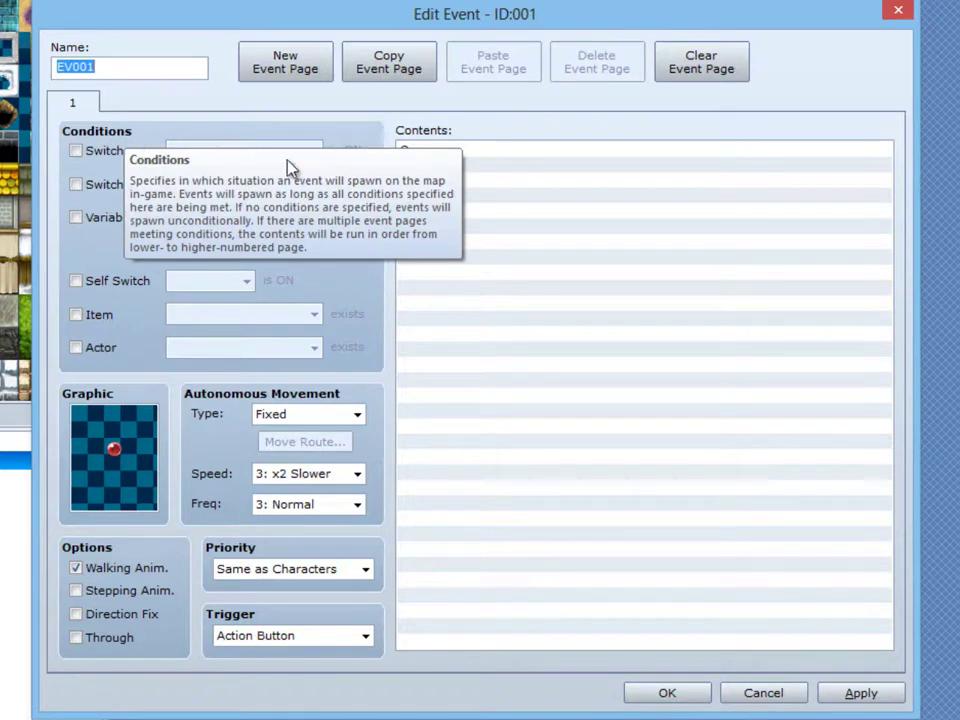
{"action": "left_click", "coordinate": [476, 151]}
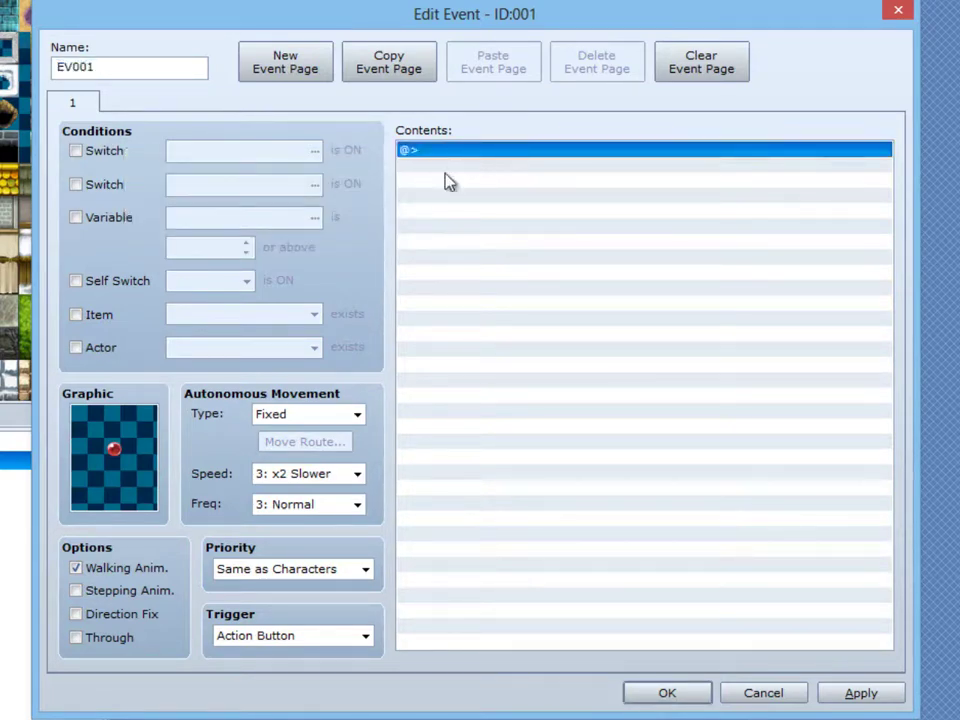
{"action": "double_click", "coordinate": [122, 477]}
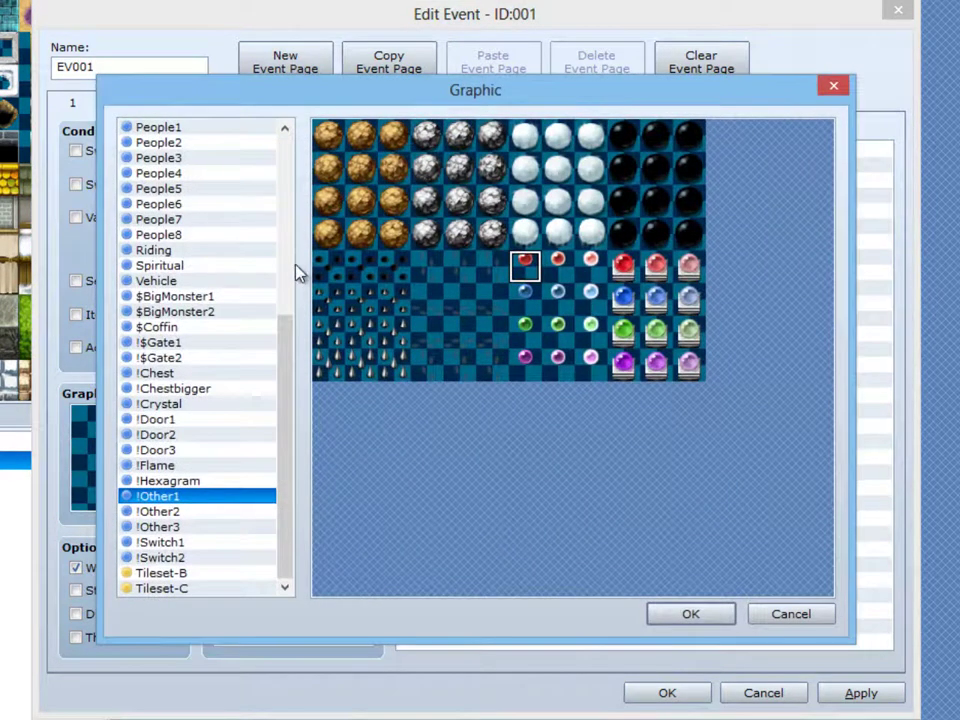
{"action": "scroll", "coordinate": [290, 268], "scroll_direction": "up", "scroll_amount": 7}
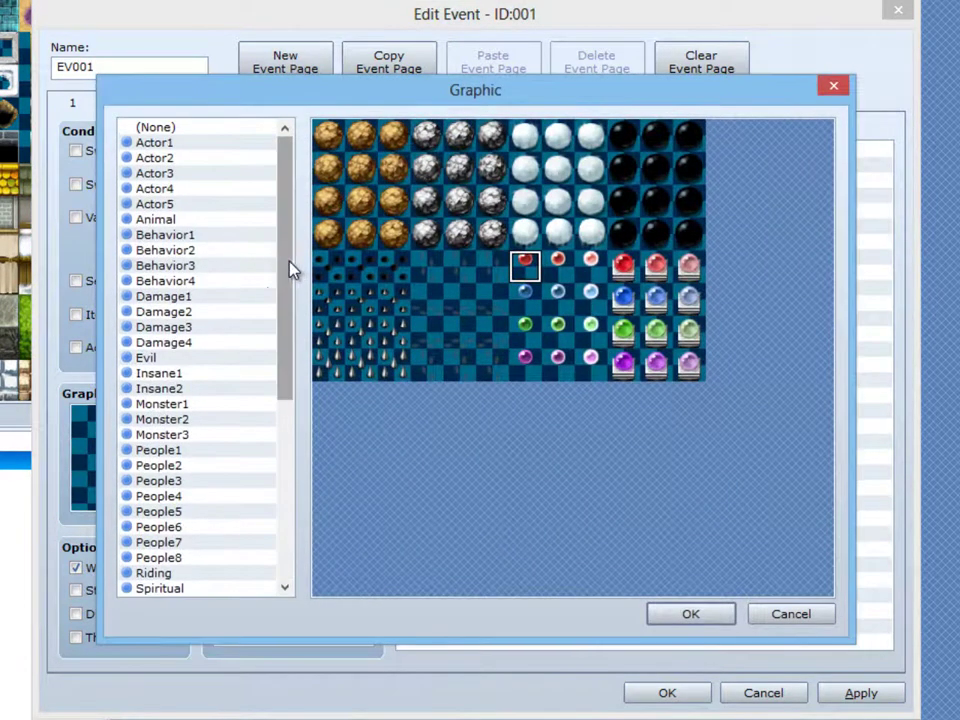
{"action": "left_click", "coordinate": [186, 222]}
{"action": "key", "text": "Return"}
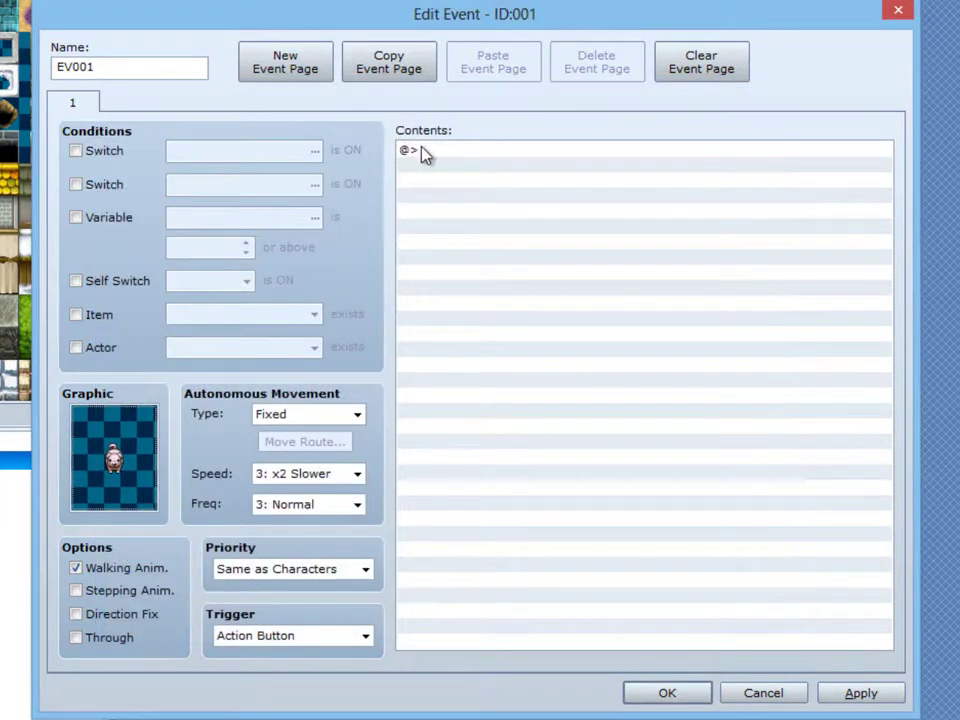
Step: Look over the event commands again without adding any, and save the pig event to the map
{"action": "double_click", "coordinate": [426, 155]}
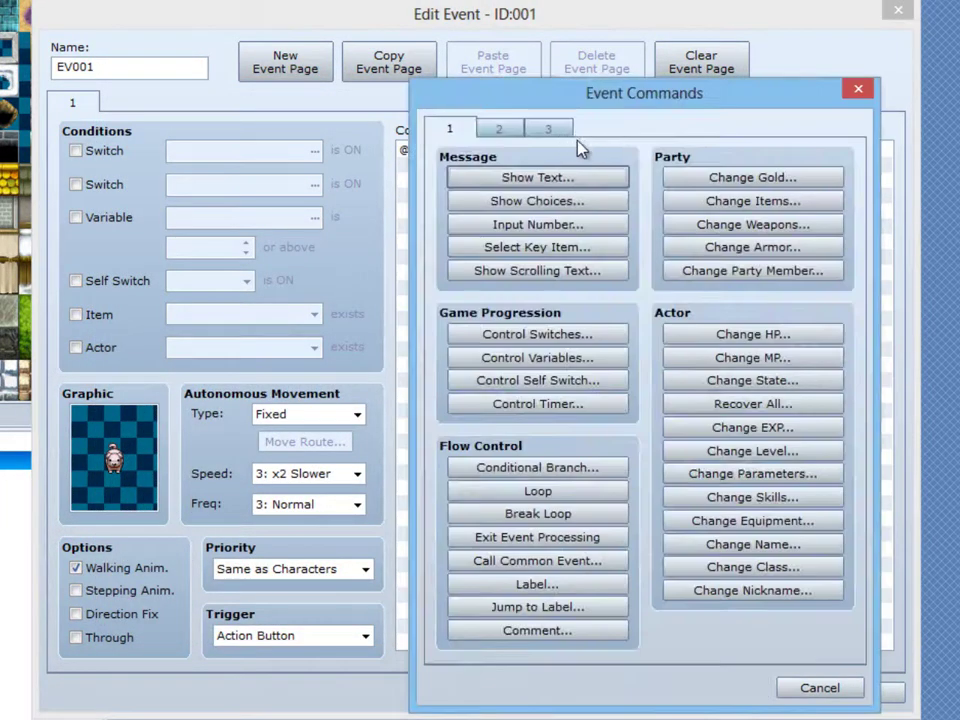
{"action": "left_click", "coordinate": [550, 130]}
{"action": "left_click", "coordinate": [455, 130]}
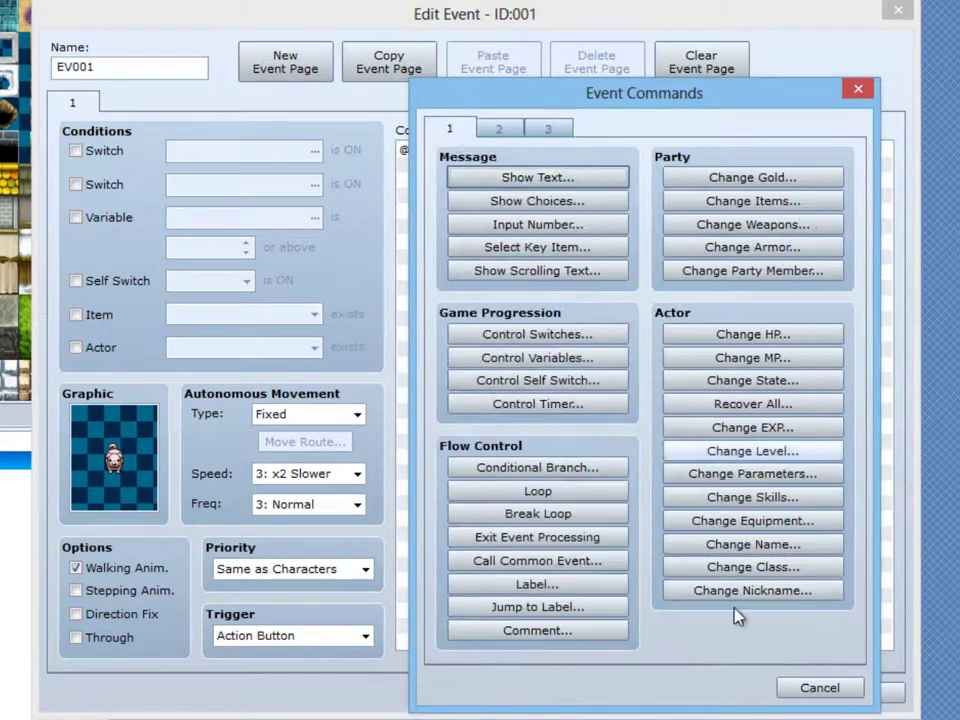
{"action": "left_click", "coordinate": [818, 688]}
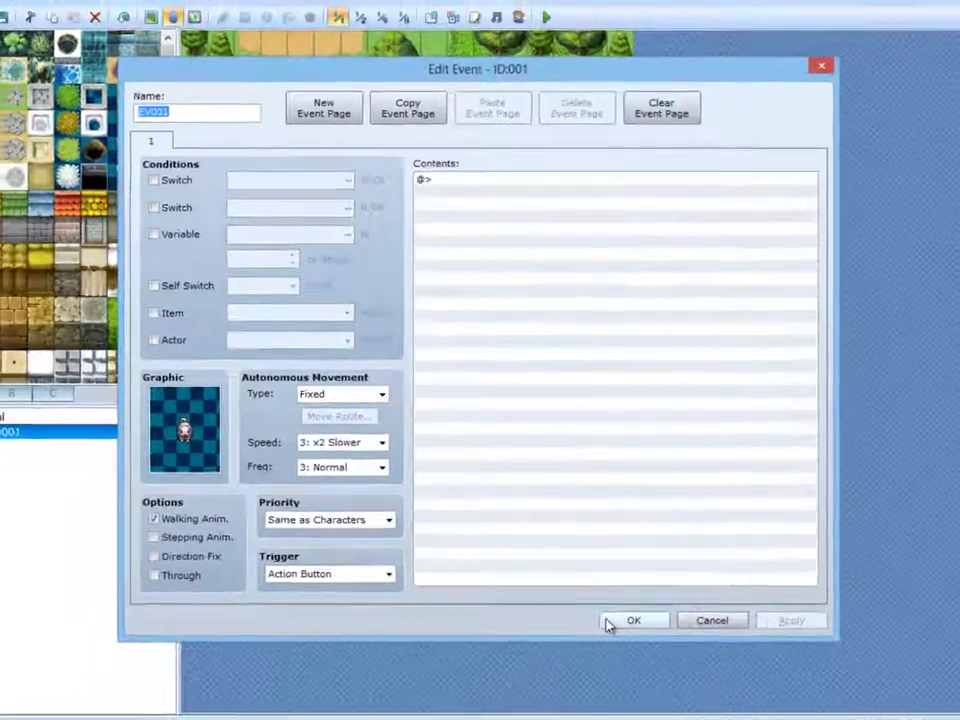
{"action": "left_click", "coordinate": [630, 621]}
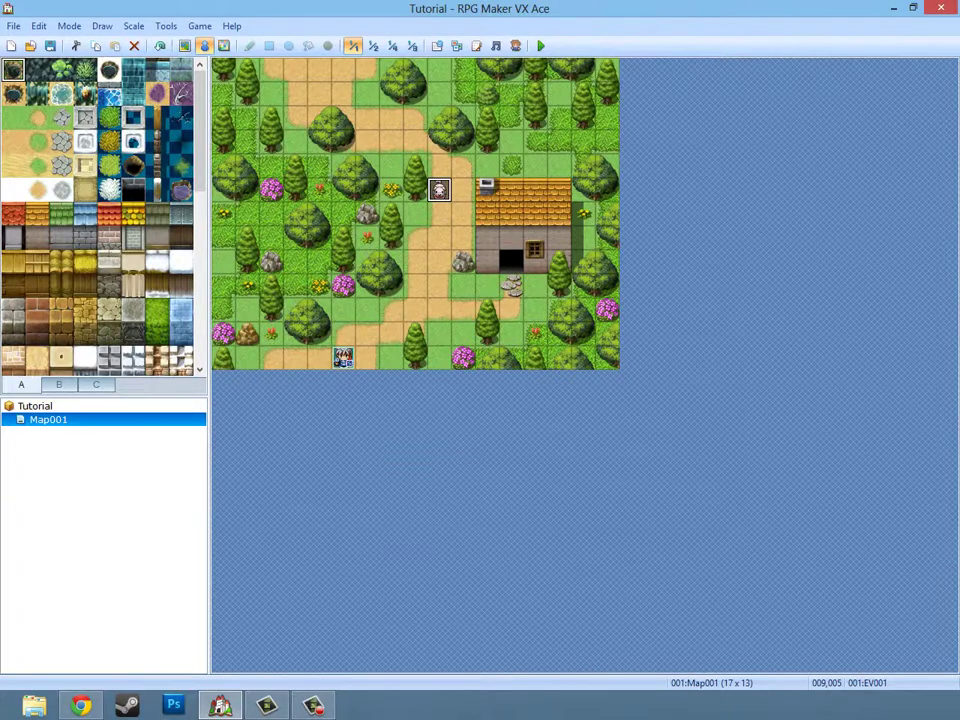